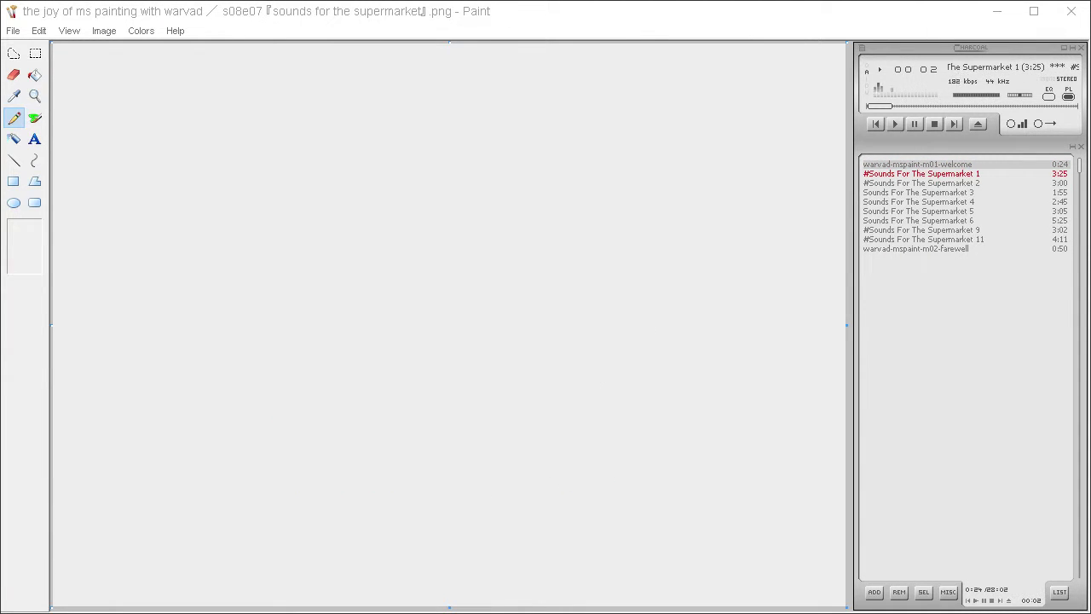
Set the drawing color to a dark grey with RGB 75, 75, 75.
left_click(140, 31)
left_click(146, 50)
left_click(579, 409)
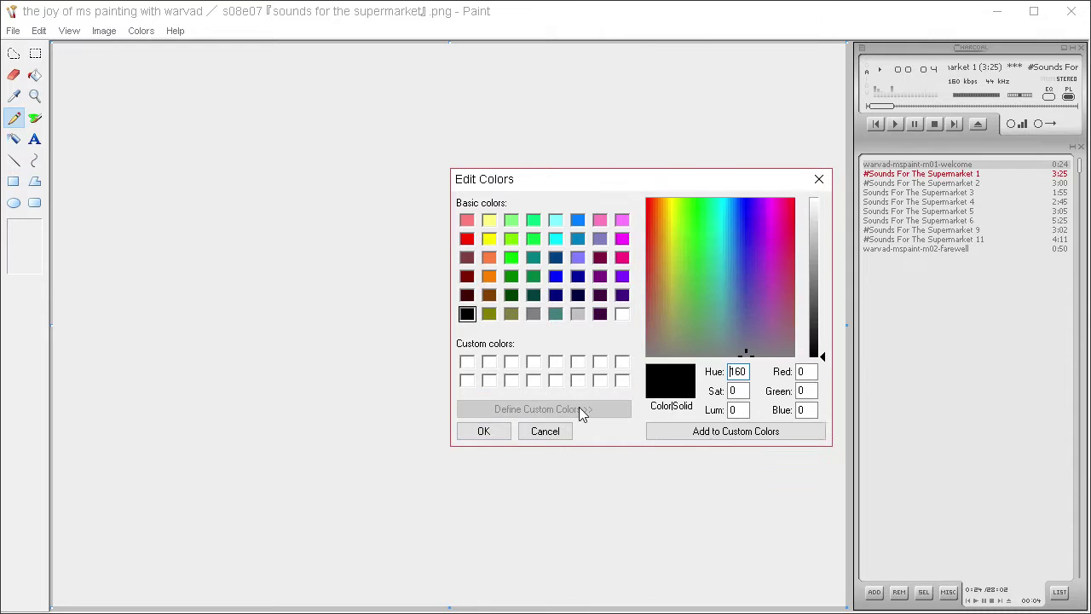
left_click_drag(817, 356, 820, 307)
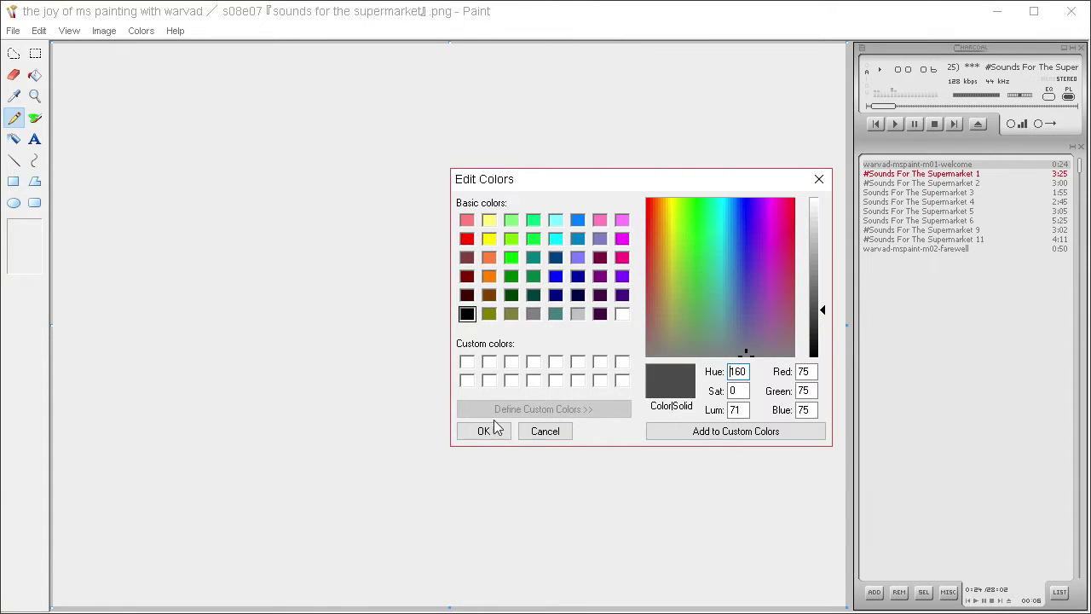
left_click(483, 430)
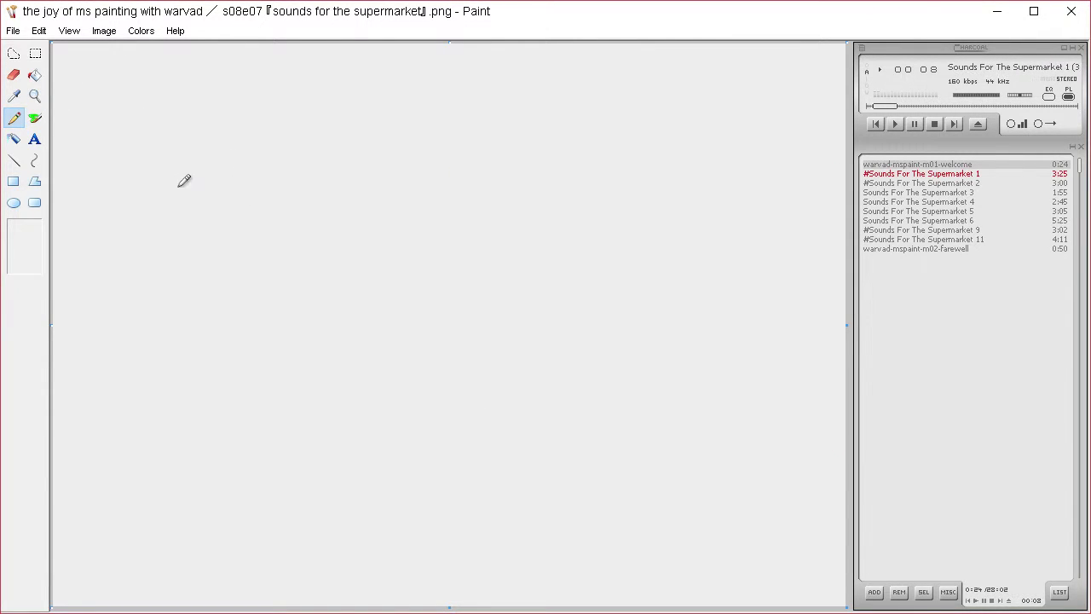
Draw a cat head outline with two tall pointed ears and jagged cheek fur, and add two large round eyes.
mouse_move(153, 183)
left_mouse_down()
mouse_move(187, 90)
mouse_move(208, 193)
mouse_move(244, 195)
mouse_move(261, 135)
mouse_move(276, 138)
mouse_move(298, 215)
left_mouse_up()
mouse_move(142, 202)
left_mouse_down()
mouse_move(129, 230)
mouse_move(139, 248)
mouse_move(159, 251)
mouse_move(317, 247)
mouse_move(310, 221)
mouse_move(262, 207)
mouse_move(245, 248)
mouse_move(293, 243)
mouse_move(276, 206)
left_mouse_up()
left_click_drag(271, 220, 271, 237)
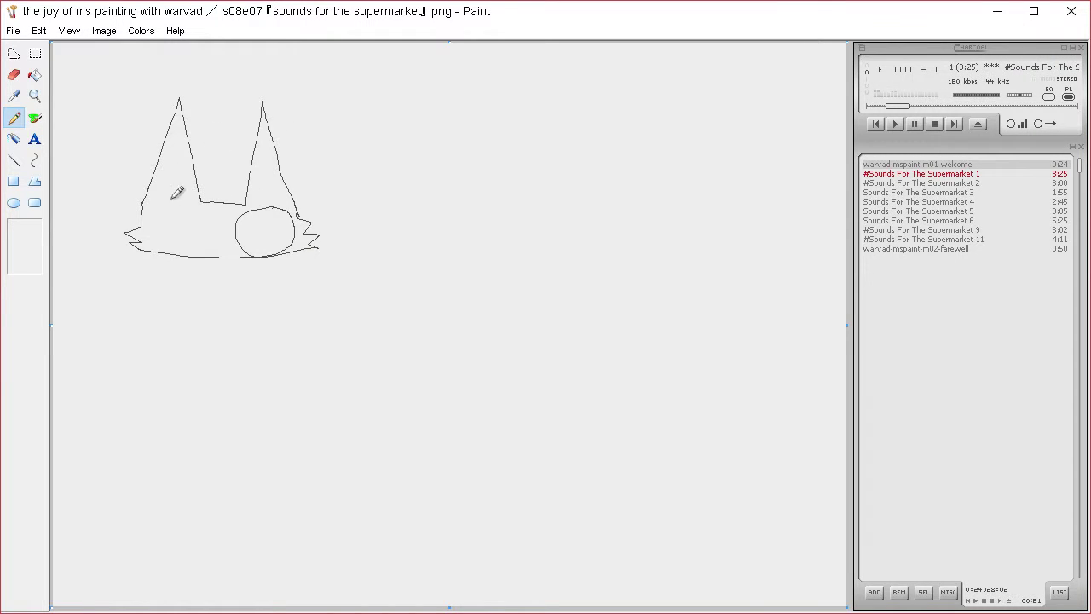
mouse_move(182, 202)
left_mouse_down()
mouse_move(157, 210)
mouse_move(171, 250)
mouse_move(200, 229)
mouse_move(183, 203)
left_mouse_up()
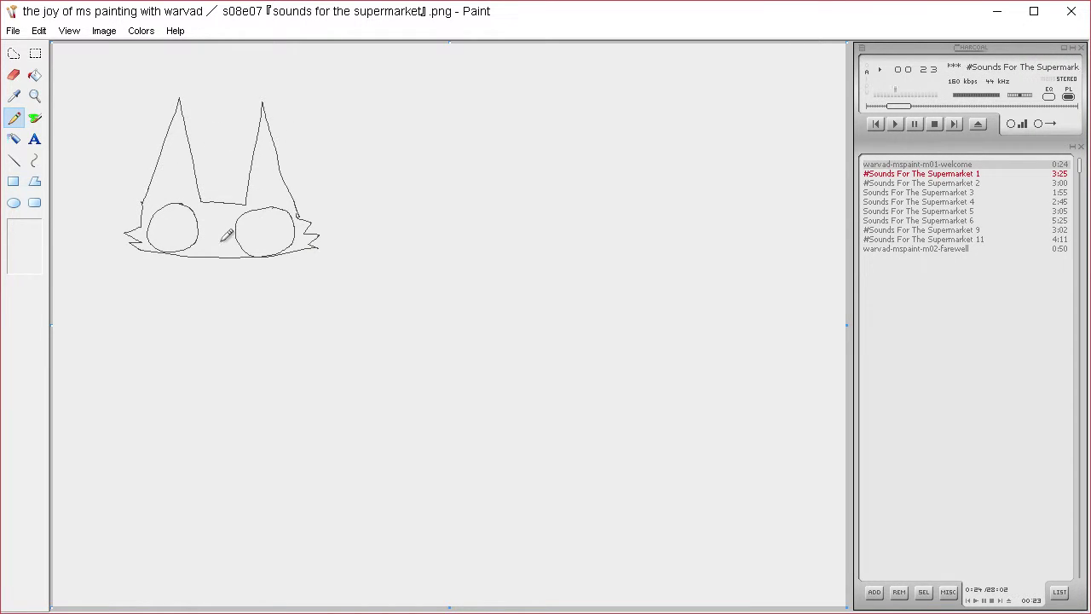
Draw a small nose and mouth line between the eyes and a narrow slit pupil in each eye.
left_click_drag(209, 242, 228, 239)
key("ctrl+z")
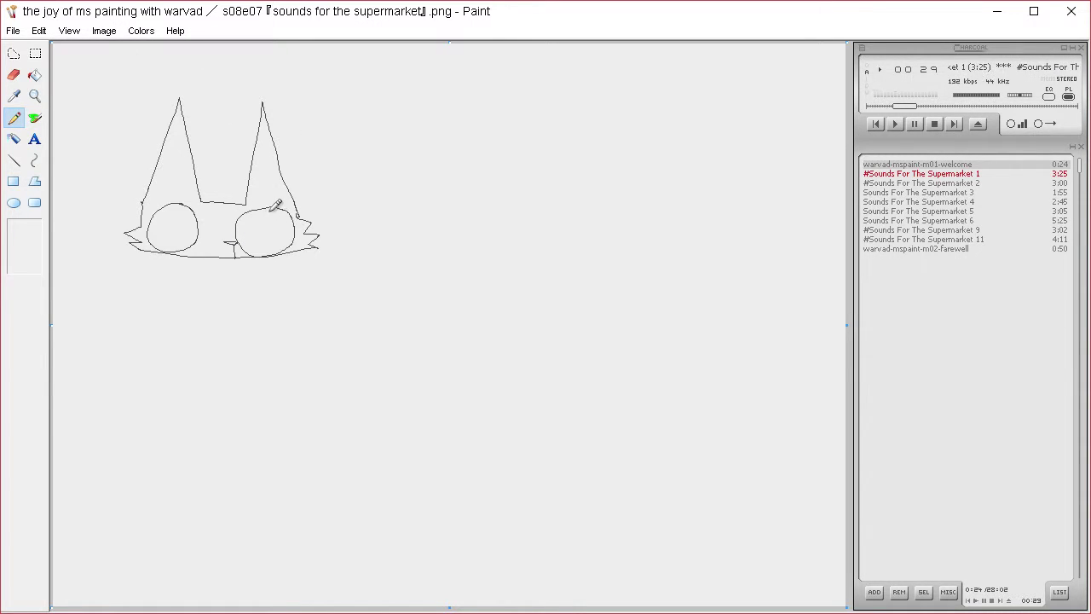
mouse_move(273, 210)
left_mouse_down()
mouse_move(275, 246)
mouse_move(294, 225)
mouse_move(276, 208)
mouse_move(273, 253)
mouse_move(289, 223)
mouse_move(282, 250)
mouse_move(271, 225)
left_mouse_up()
key("ctrl+z")
key("ctrl+z")
key("ctrl+z")
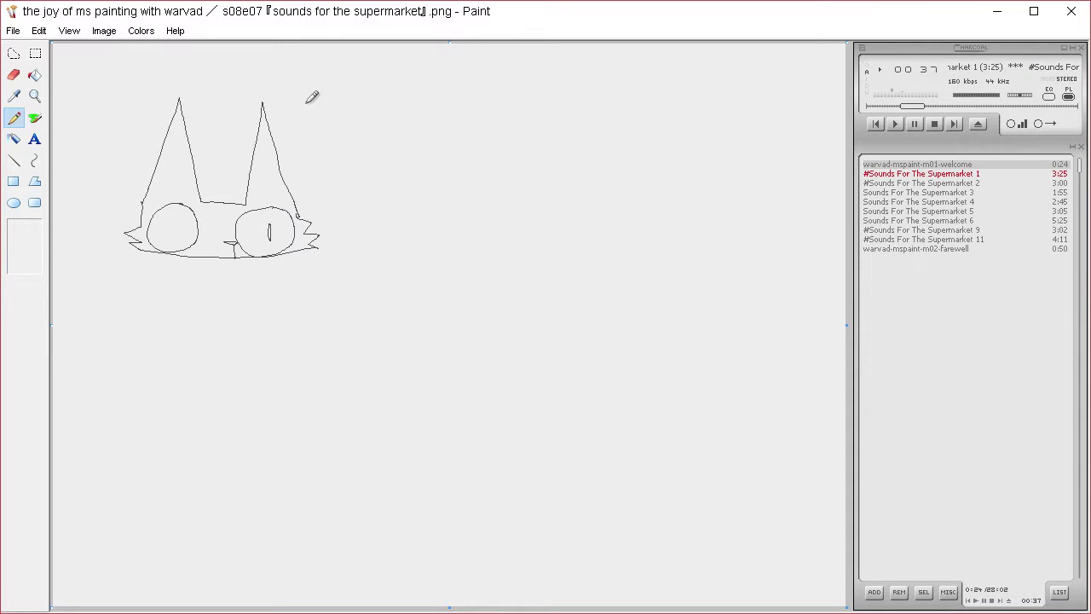
left_click_drag(181, 228, 180, 235)
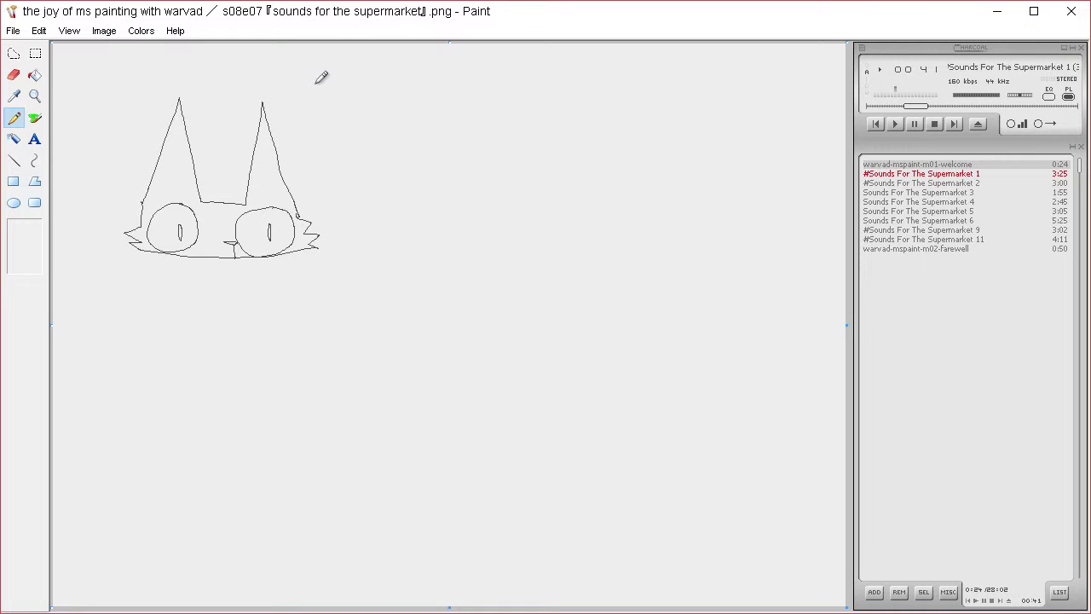
Mix a muted blue with RGB 80, 140, 163 and draw drool dripping from the cat's chin.
left_click(145, 33)
left_click(162, 50)
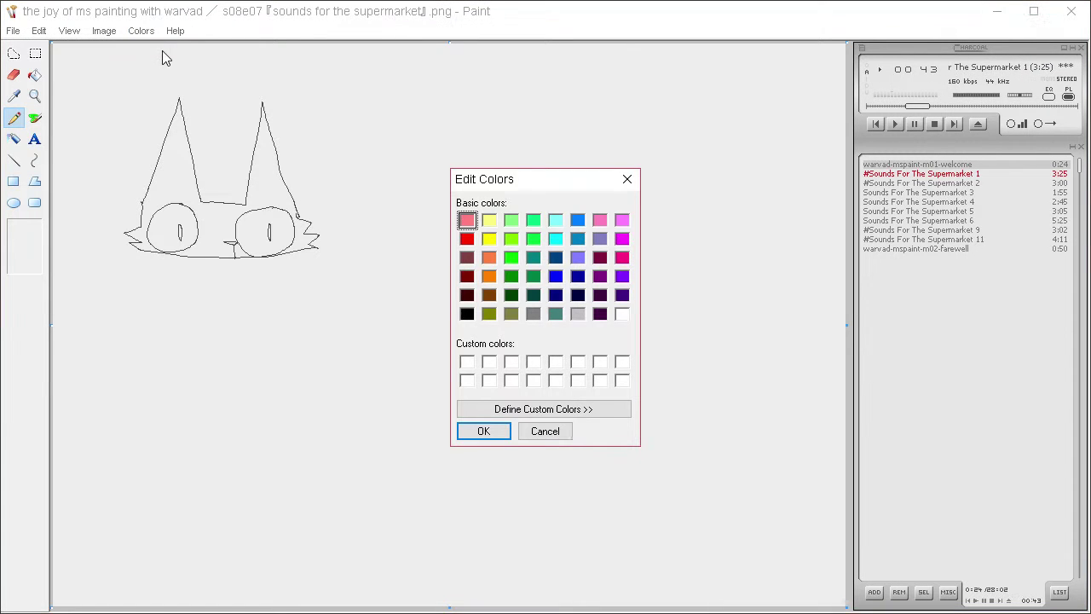
left_click(599, 411)
left_click(735, 292)
left_click_drag(821, 270, 821, 281)
left_click(732, 322)
left_click(727, 304)
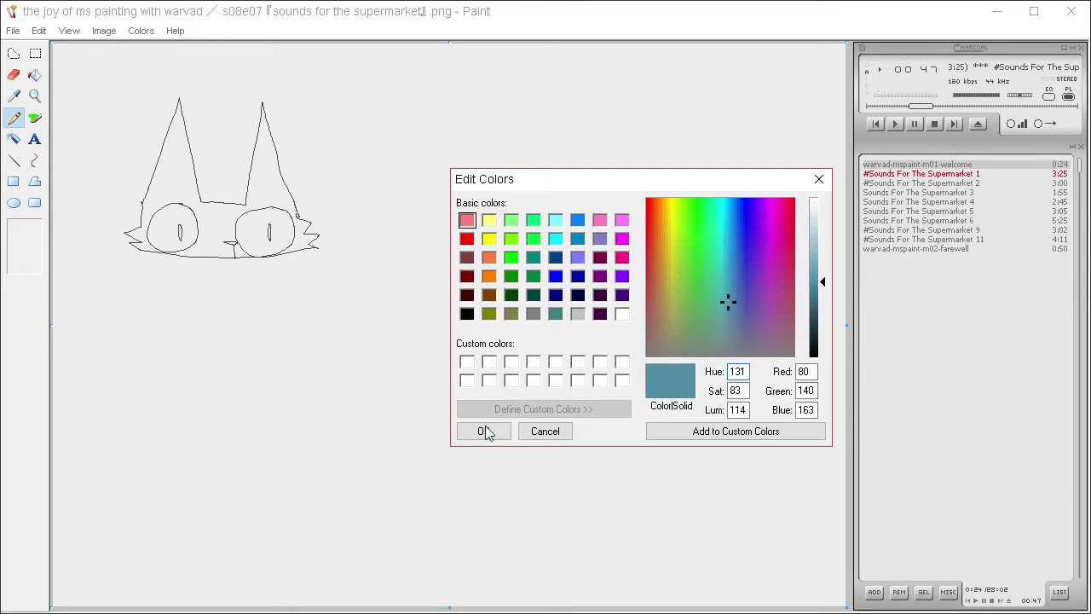
left_click(484, 430)
mouse_move(213, 260)
left_mouse_down()
mouse_move(217, 292)
mouse_move(221, 262)
left_mouse_up()
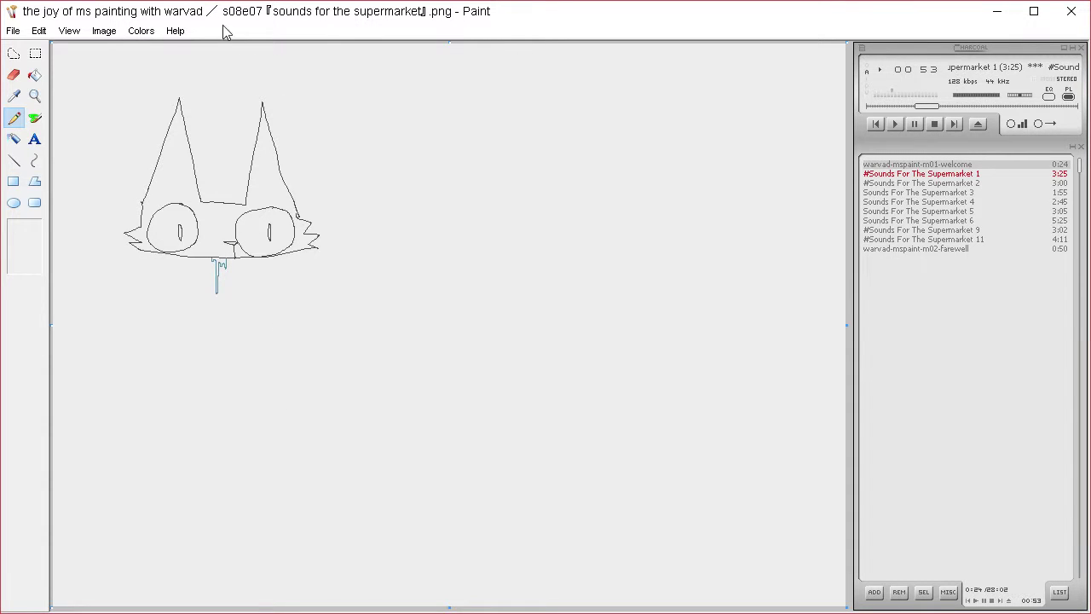
Sample the dark grey from the head outline as the drawing color.
left_click(14, 95)
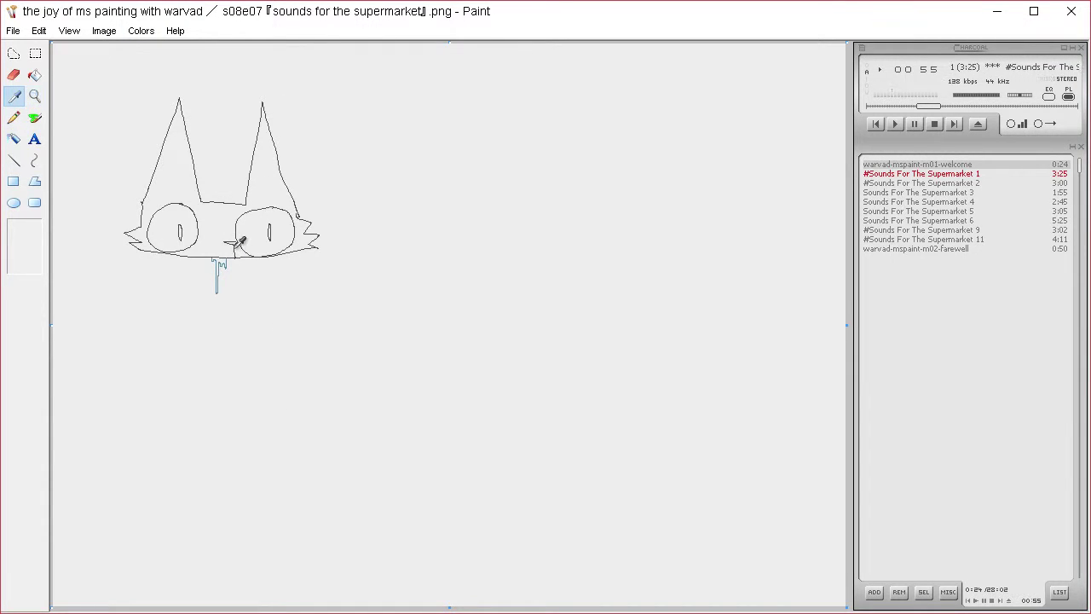
left_click(248, 203)
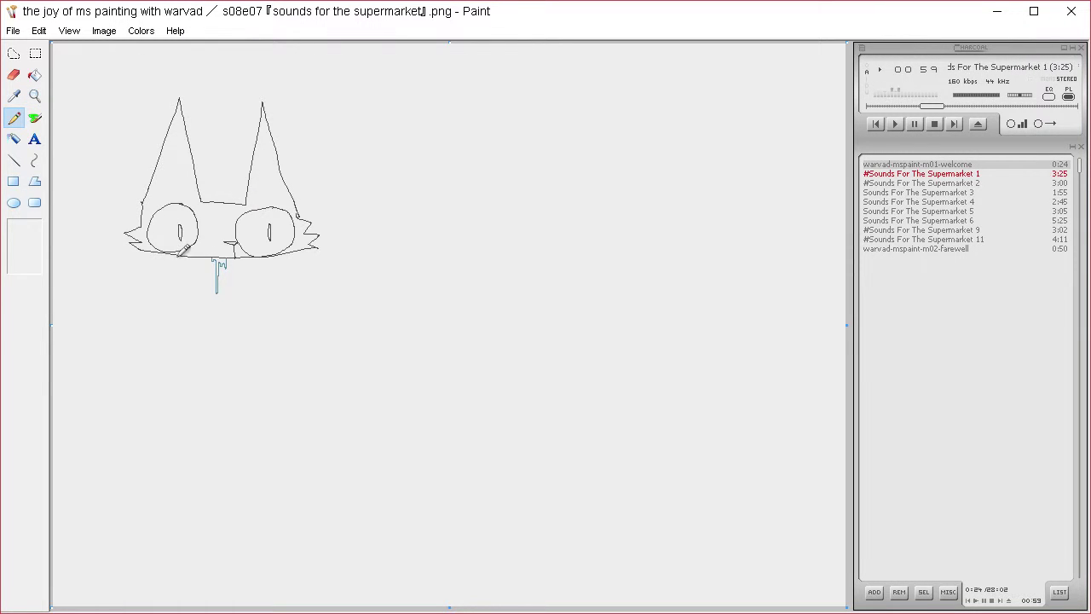
mouse_move(171, 256)
left_mouse_down()
mouse_move(171, 288)
mouse_move(184, 266)
mouse_move(223, 388)
left_mouse_up()
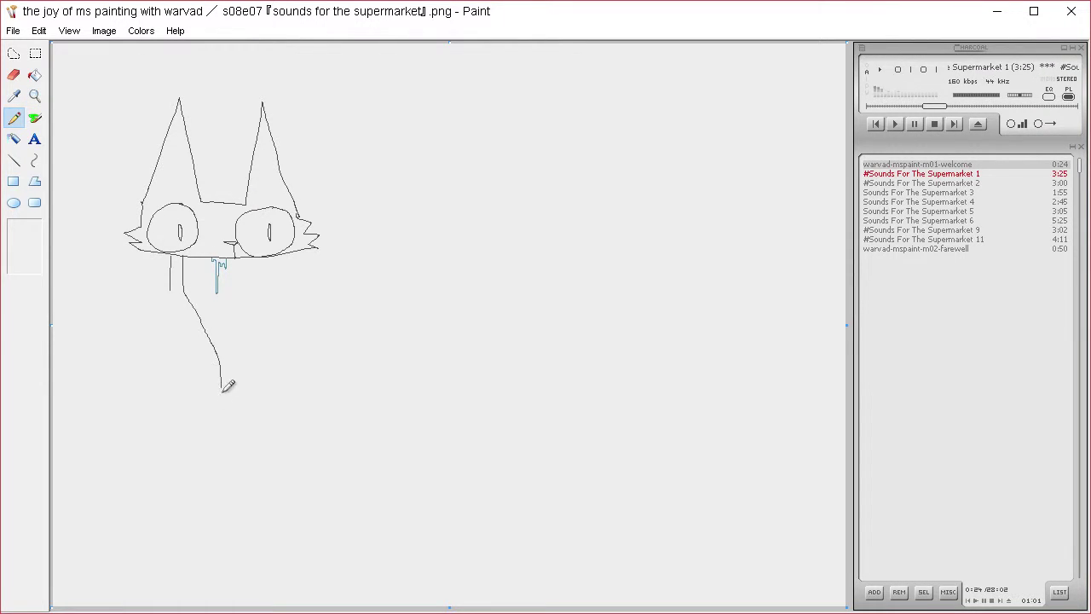
key("ctrl+z")
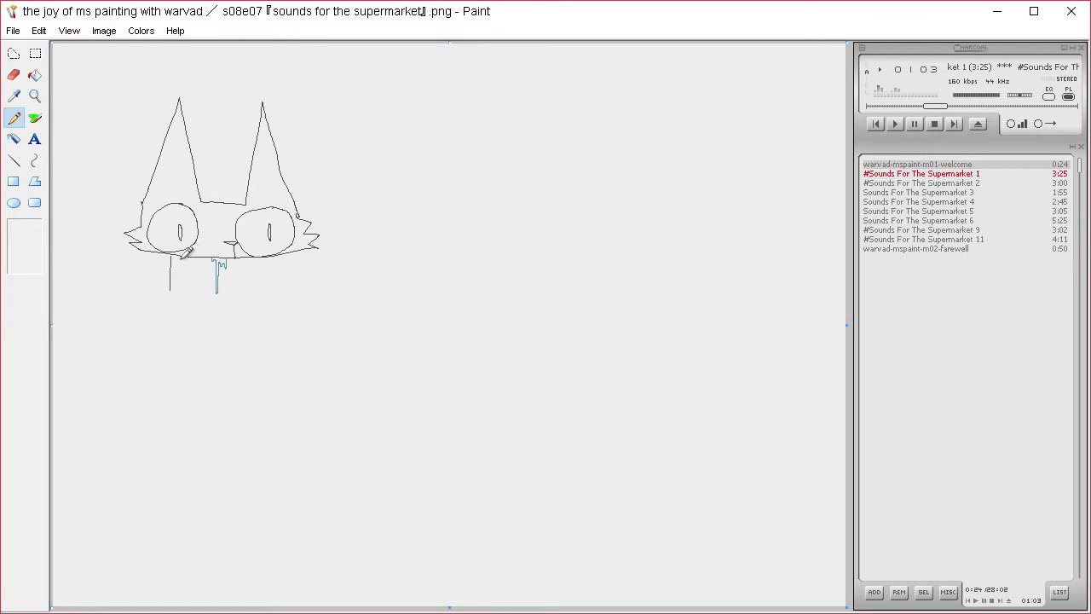
key("ctrl+z")
mouse_move(177, 256)
left_mouse_down()
mouse_move(166, 283)
mouse_move(198, 273)
mouse_move(175, 302)
left_mouse_up()
key("ctrl+z")
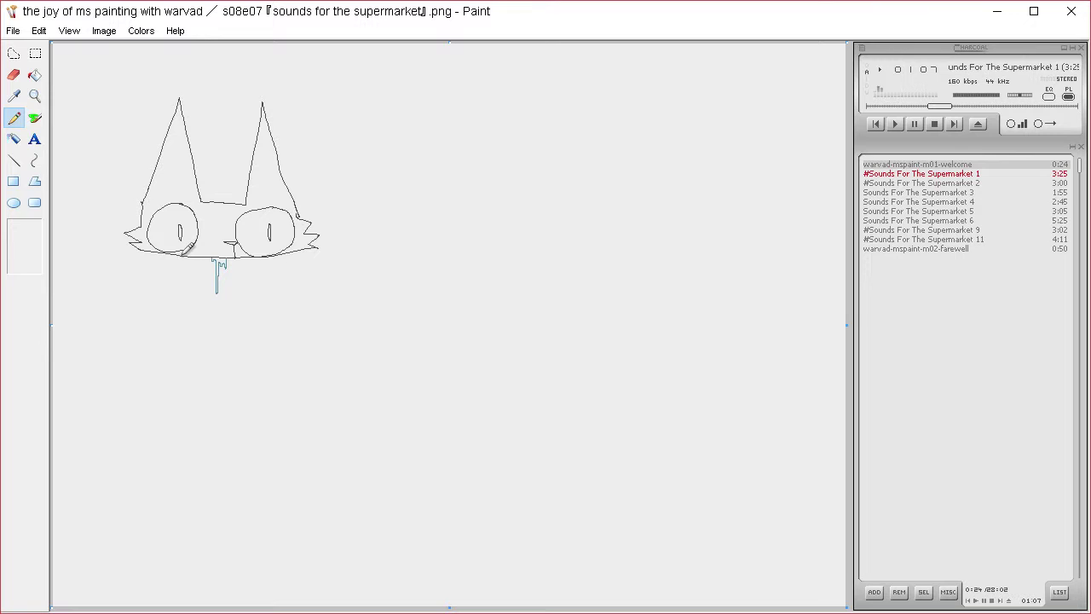
Draw the cat's neck, back and crossed legs in a seated pose below the head.
mouse_move(179, 256)
left_mouse_down()
mouse_move(168, 317)
mouse_move(201, 305)
mouse_move(209, 326)
mouse_move(163, 372)
mouse_move(162, 470)
mouse_move(207, 489)
mouse_move(277, 488)
mouse_move(289, 515)
mouse_move(286, 606)
left_mouse_up()
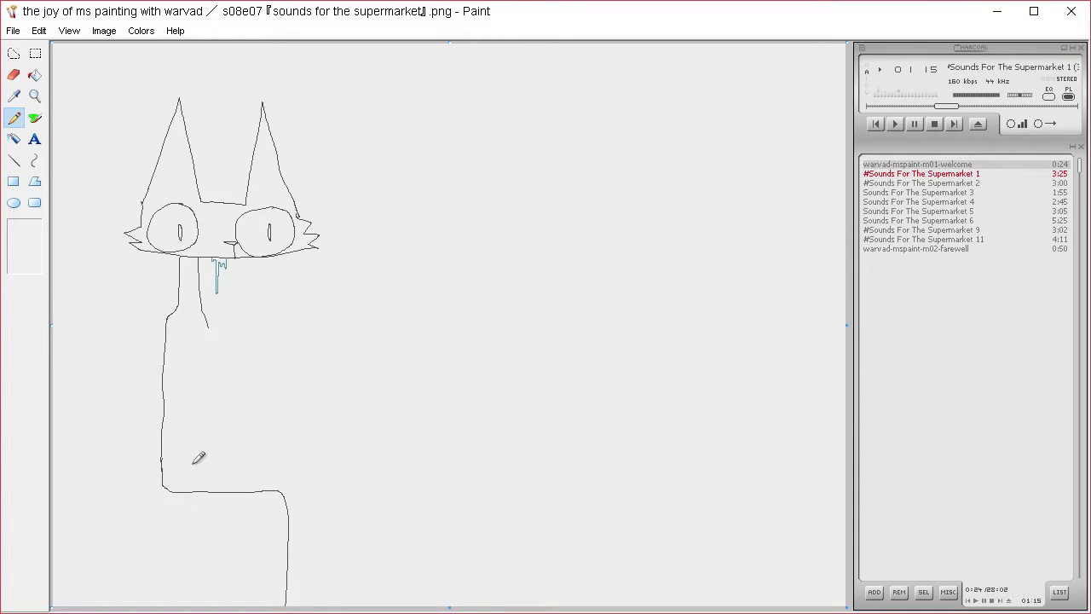
mouse_move(193, 461)
left_mouse_down()
mouse_move(296, 440)
mouse_move(320, 487)
mouse_move(302, 606)
left_mouse_up()
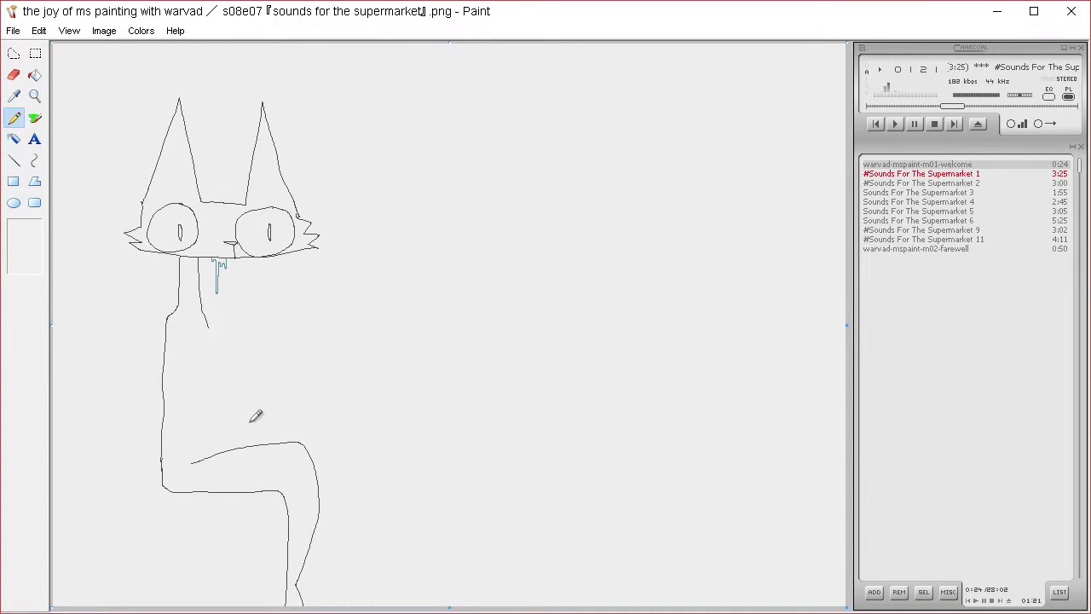
mouse_move(216, 435)
left_mouse_down()
mouse_move(302, 411)
mouse_move(308, 452)
left_mouse_up()
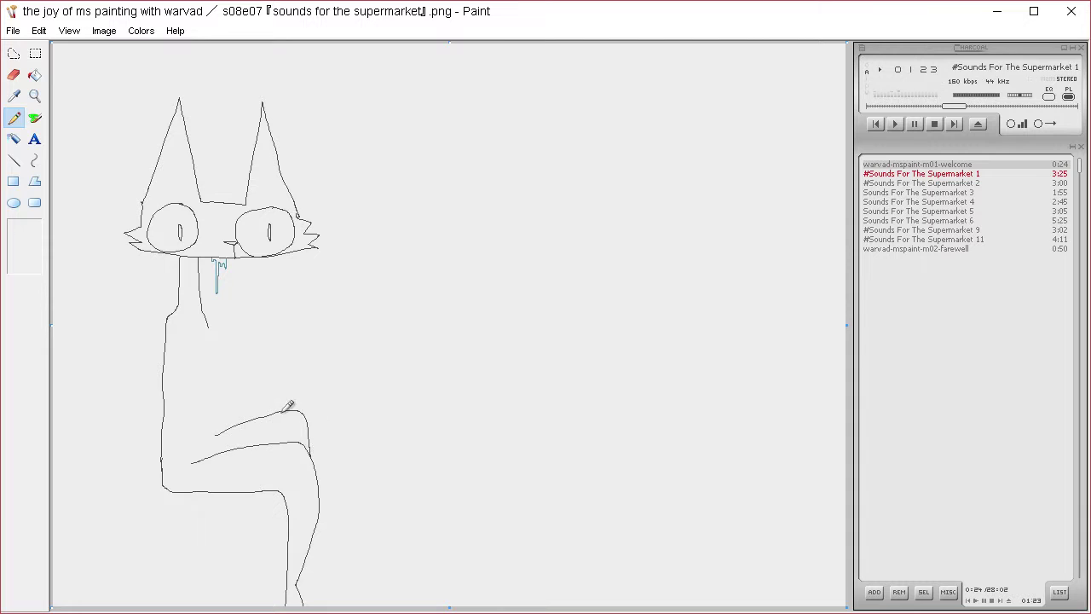
key("ctrl+z")
mouse_move(209, 439)
left_mouse_down()
mouse_move(296, 416)
mouse_move(315, 461)
left_mouse_up()
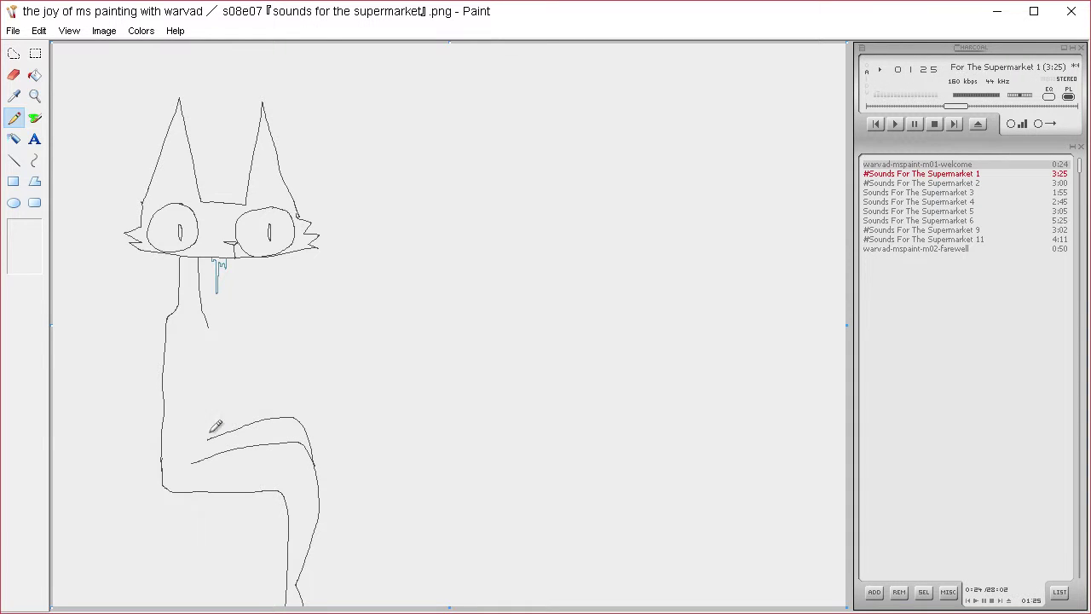
left_click_drag(190, 464, 208, 441)
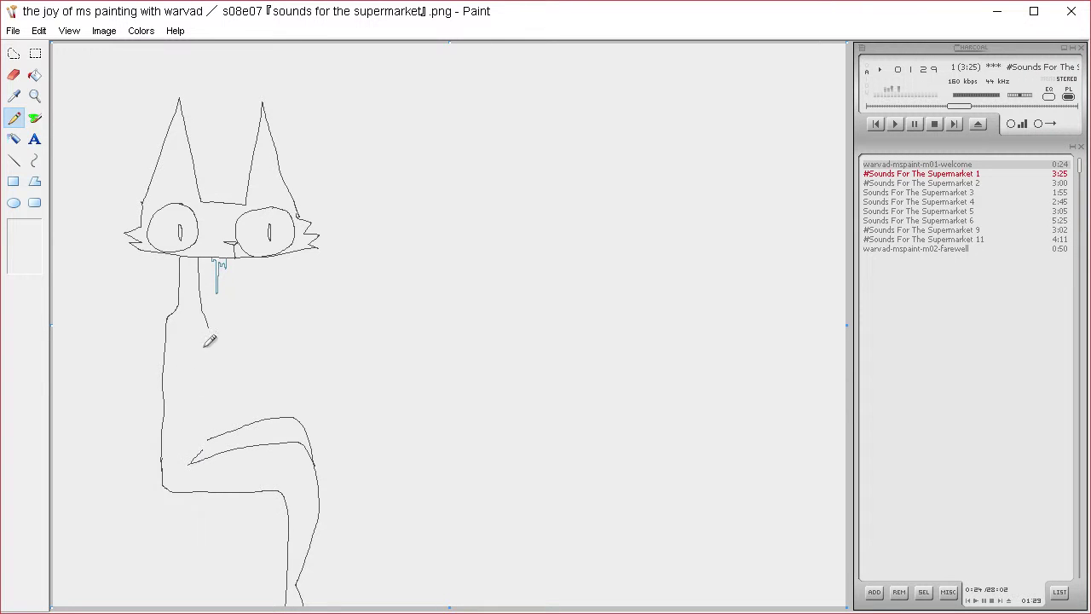
Draw the bent arm with a clawed hand resting on the seat, the chest line and the far arm.
mouse_move(187, 326)
left_mouse_down()
mouse_move(183, 470)
mouse_move(278, 462)
mouse_move(282, 485)
mouse_move(276, 473)
mouse_move(169, 487)
left_mouse_up()
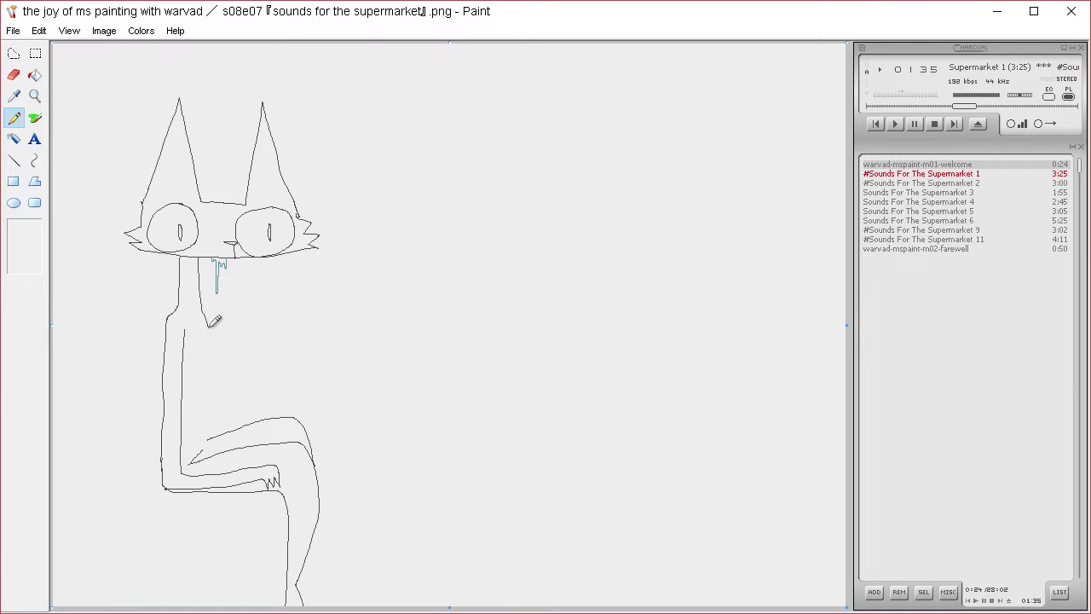
mouse_move(208, 323)
left_mouse_down()
mouse_move(202, 372)
mouse_move(212, 432)
left_mouse_up()
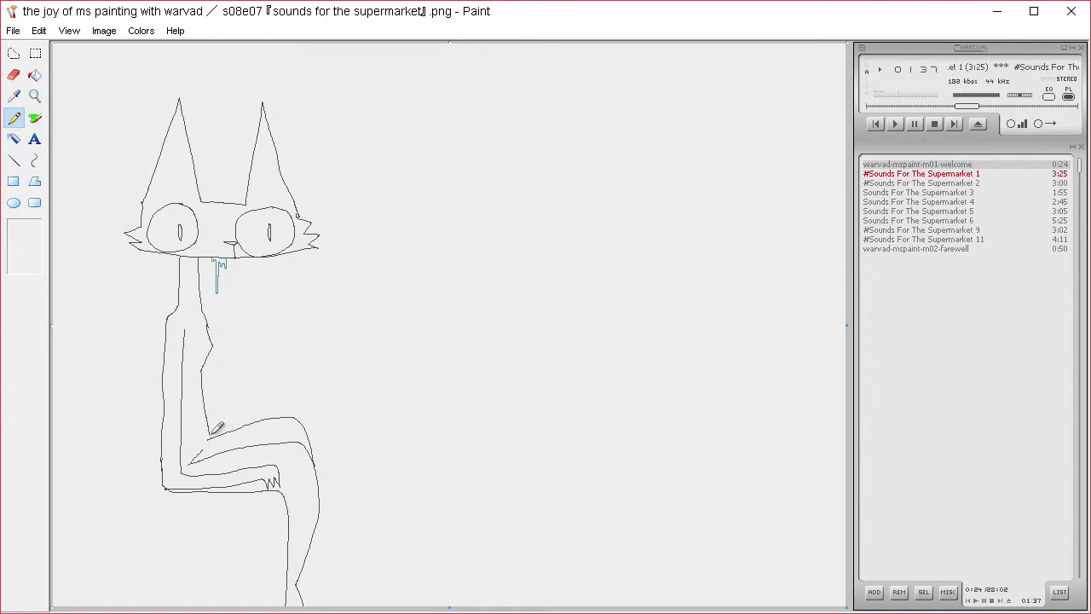
left_click_drag(207, 313, 213, 436)
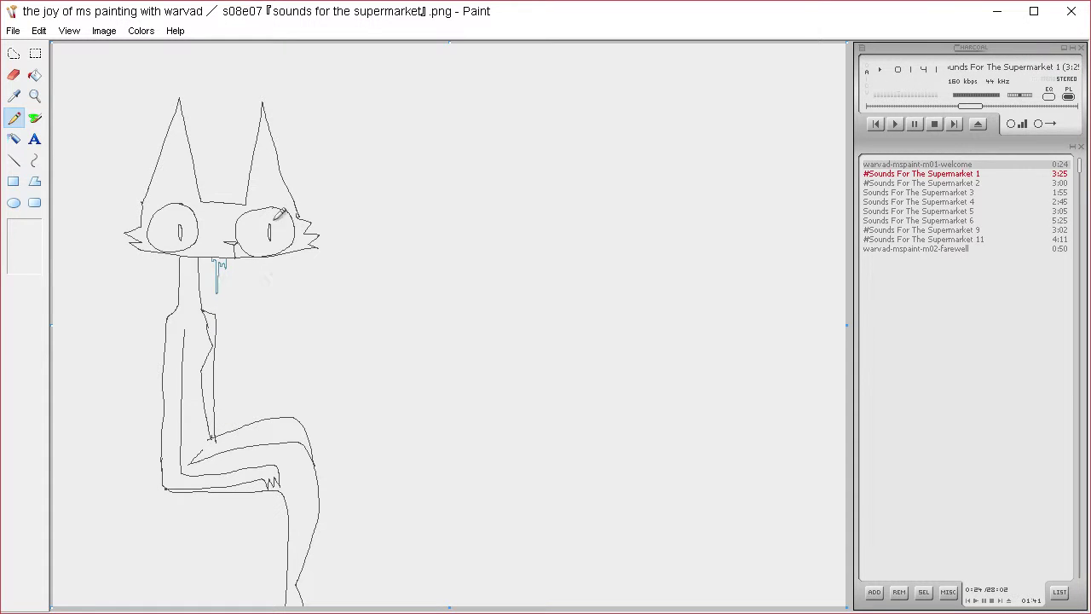
left_click_drag(269, 225, 269, 240)
Draw a tail hanging down behind the seated cat and a rectangular chair backrest behind its torso.
mouse_move(162, 458)
left_mouse_down()
mouse_move(129, 506)
mouse_move(129, 603)
left_mouse_up()
mouse_move(165, 469)
left_mouse_down()
mouse_move(144, 488)
mouse_move(143, 587)
left_mouse_up()
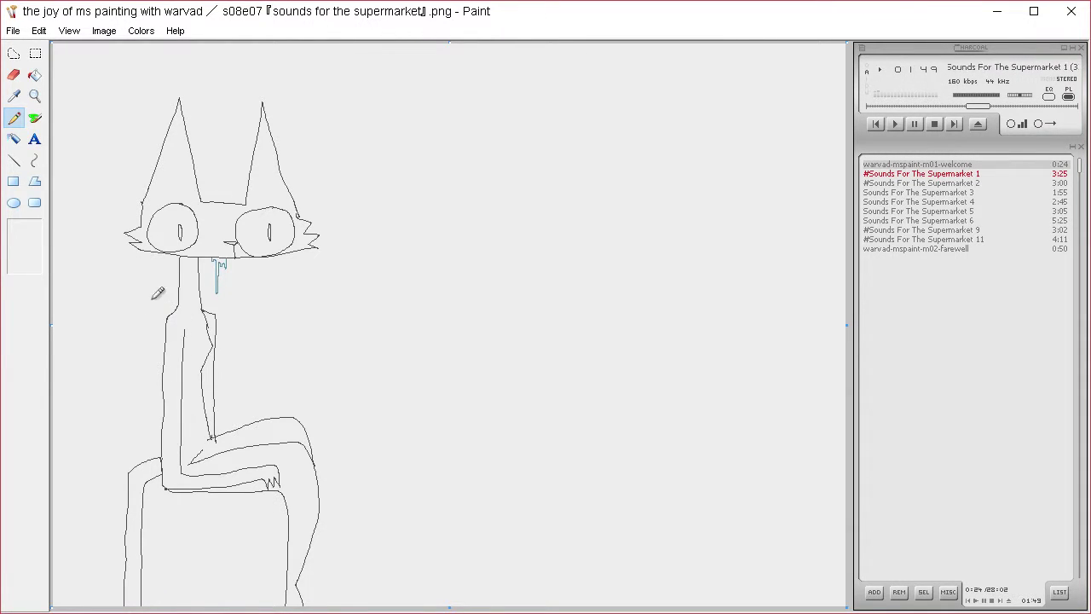
mouse_move(144, 301)
left_mouse_down()
mouse_move(188, 287)
mouse_move(236, 293)
mouse_move(240, 424)
left_mouse_up()
mouse_move(143, 302)
left_mouse_down()
mouse_move(143, 455)
mouse_move(173, 490)
mouse_move(145, 487)
mouse_move(144, 445)
left_mouse_up()
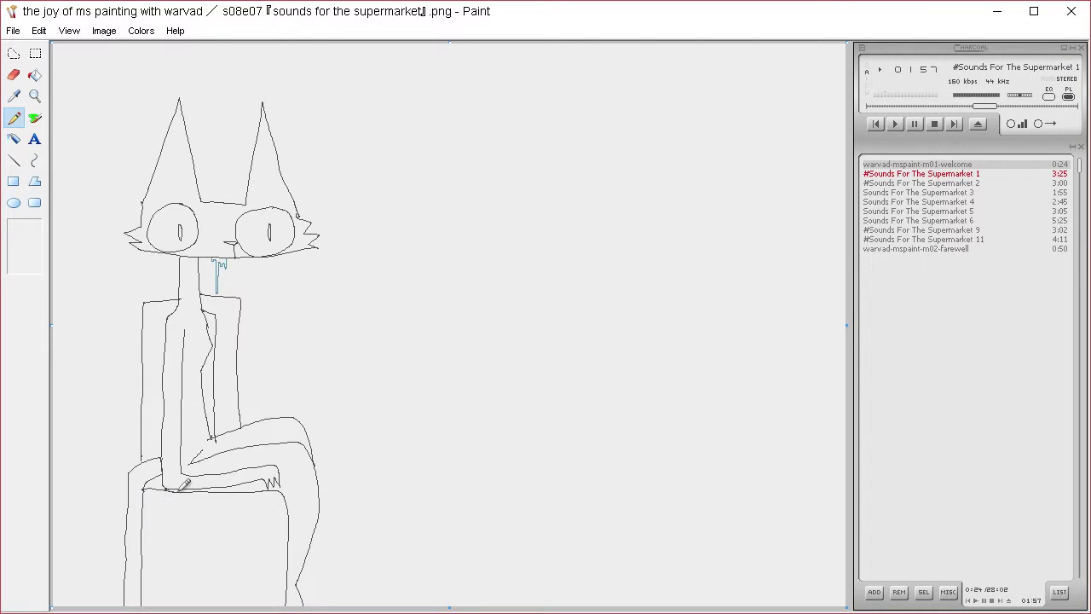
Draw the chair's legs as pairs of vertical lines from the seat down to the canvas's lower edge.
left_click_drag(152, 490, 153, 600)
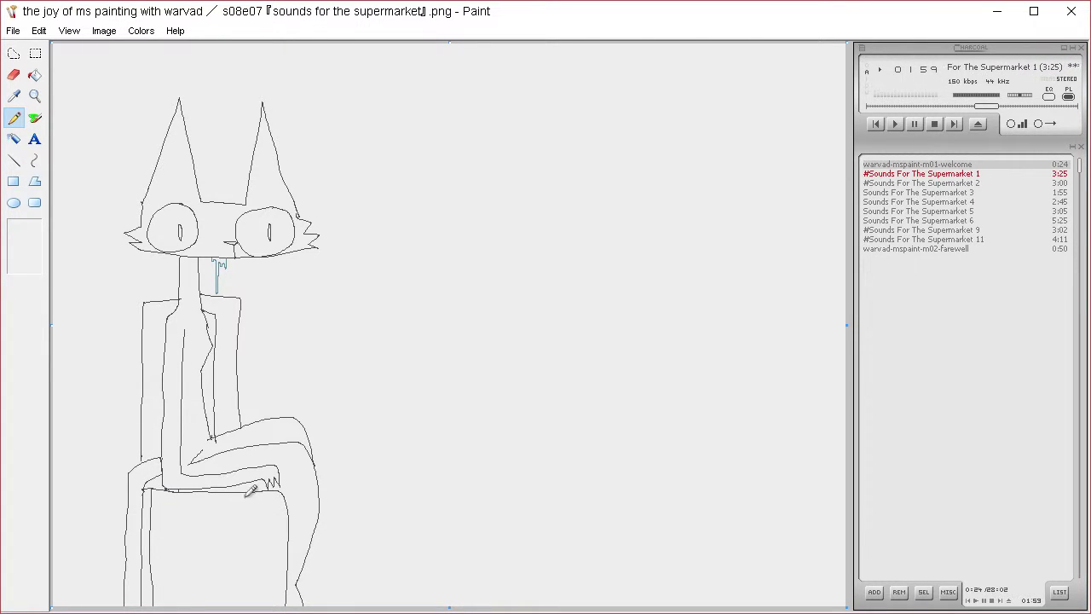
left_click_drag(239, 487, 239, 599)
left_click_drag(253, 492, 253, 606)
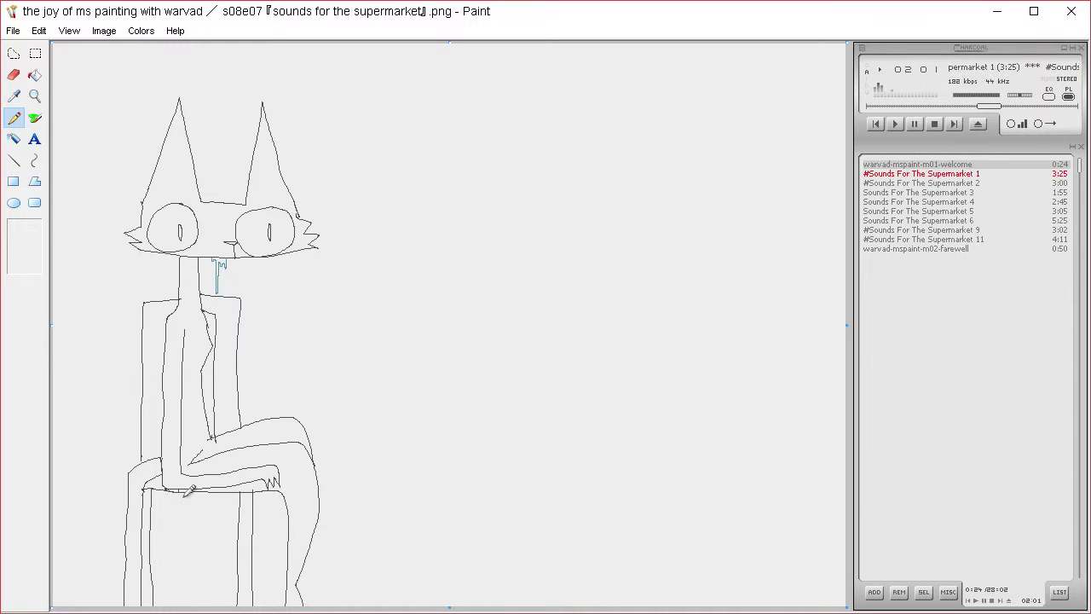
mouse_move(169, 491)
left_mouse_down()
mouse_move(170, 604)
mouse_move(176, 591)
left_mouse_up()
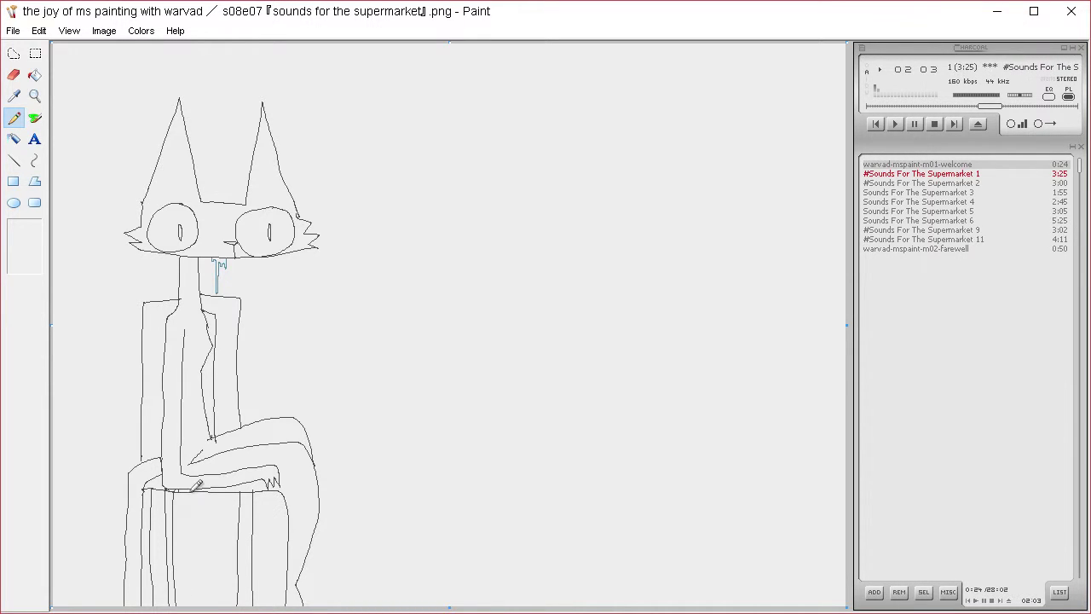
key("ctrl+z")
left_click_drag(176, 490, 181, 595)
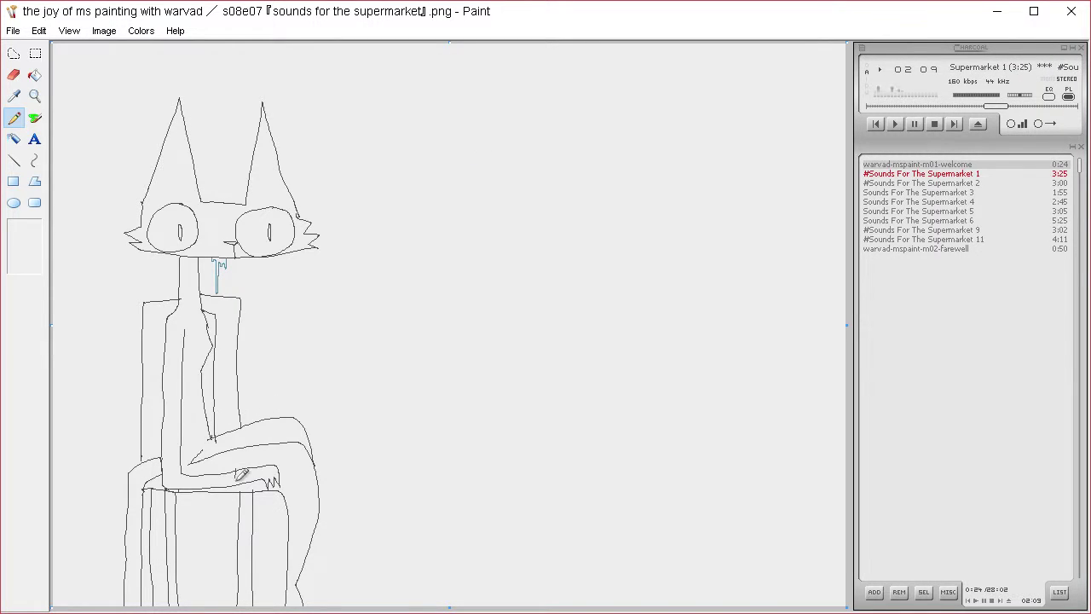
Draw a band around the cat's wrist and another around its ankle, filling both with dark grey.
mouse_move(260, 475)
left_mouse_down()
mouse_move(253, 466)
mouse_move(237, 484)
left_mouse_up()
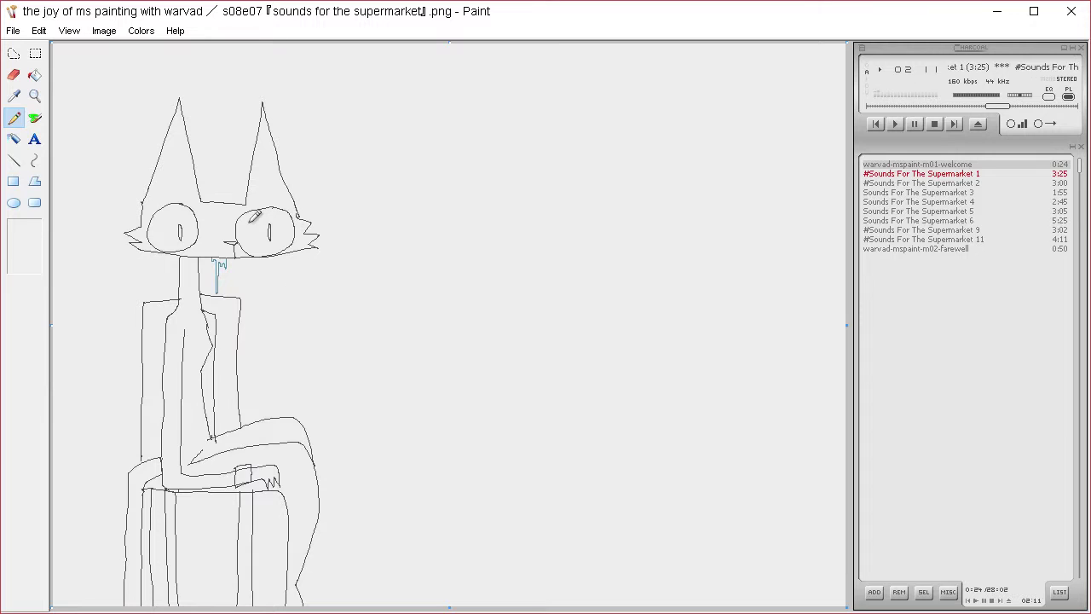
left_click(35, 75)
left_click(245, 472)
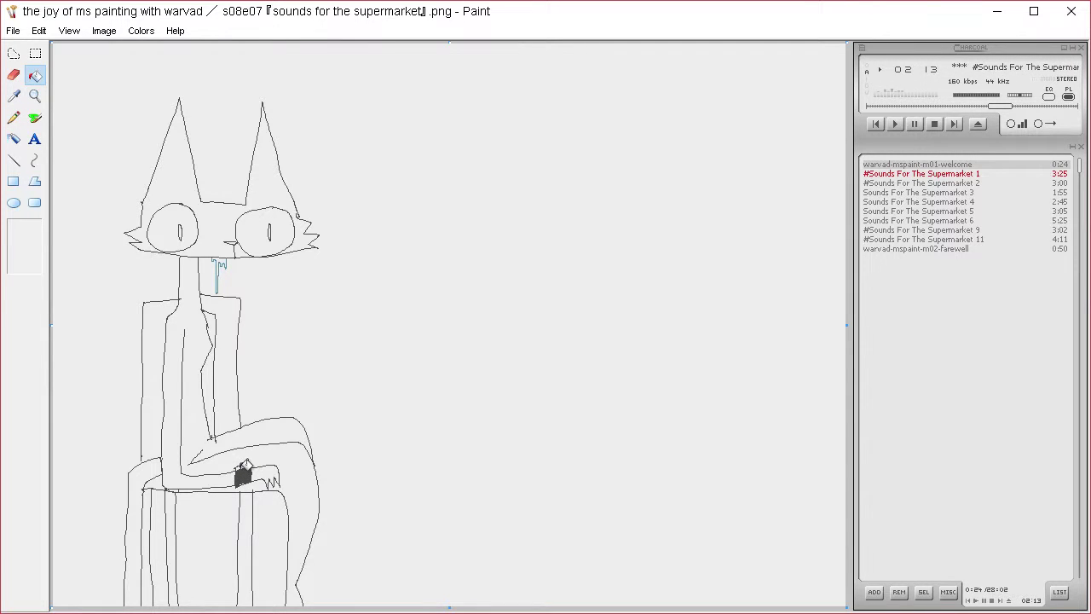
left_click(19, 118)
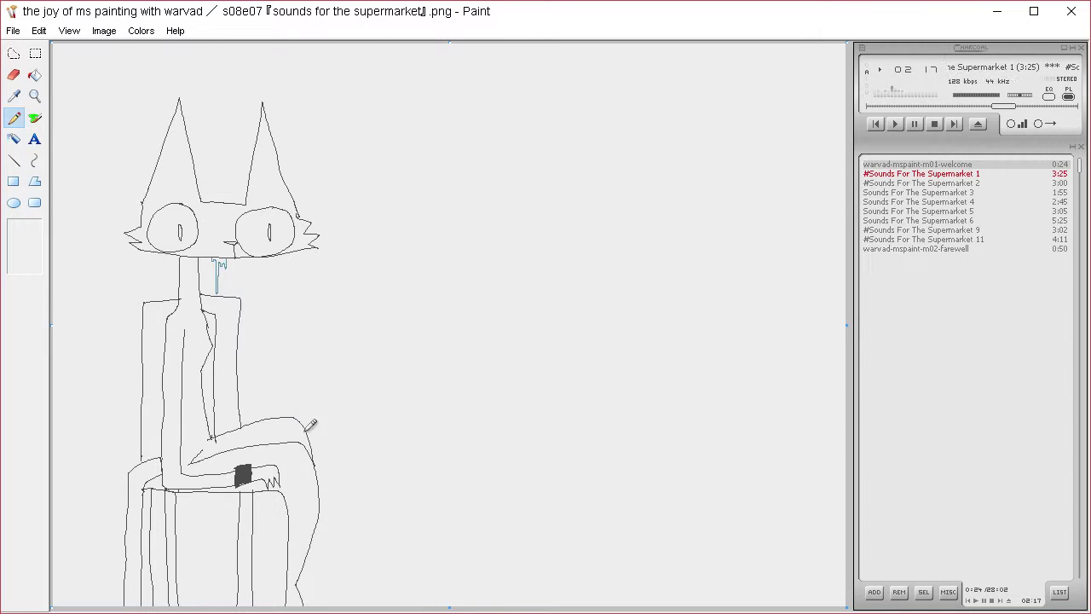
mouse_move(288, 577)
left_mouse_down()
mouse_move(316, 557)
mouse_move(309, 582)
mouse_move(288, 588)
mouse_move(286, 562)
left_mouse_up()
left_click(34, 76)
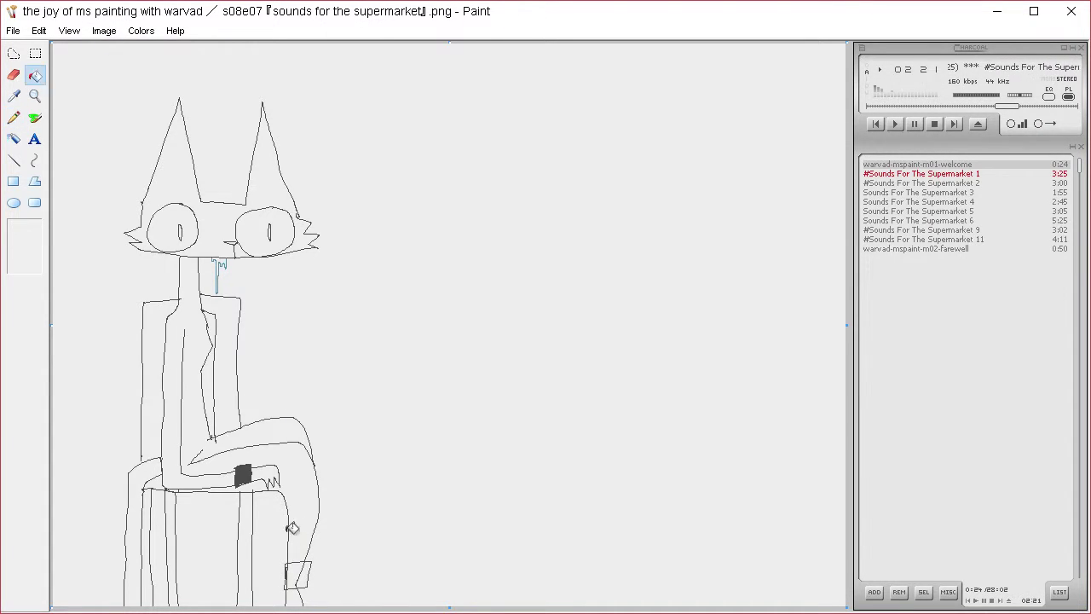
left_click(298, 570)
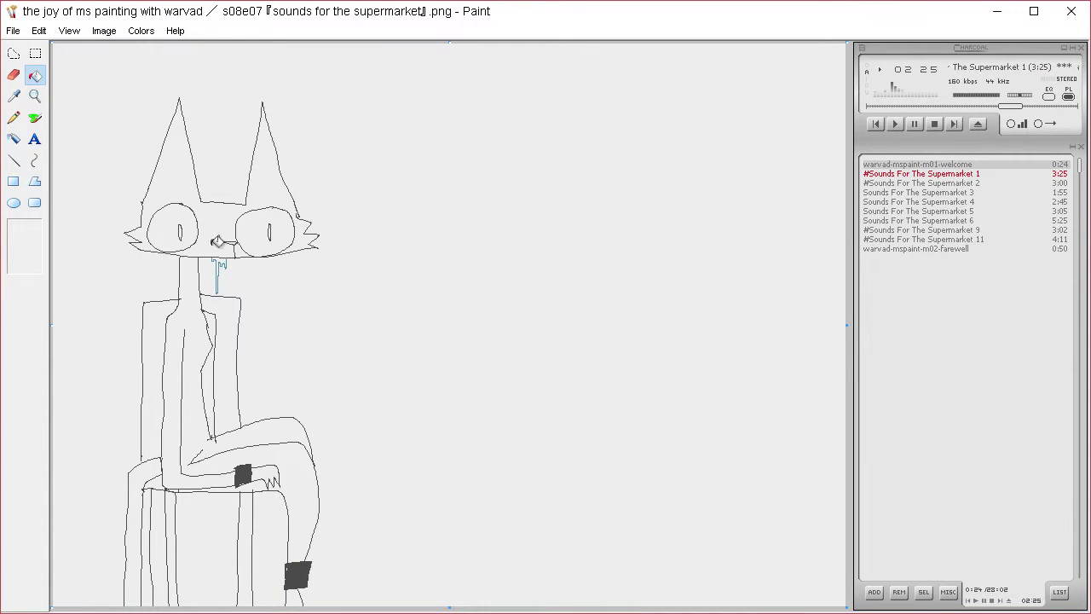
Draw inner-ear lines with fur tufts in both ears, and small shackles fastening the wrist and ankle bands to the chair's front leg.
left_click(13, 119)
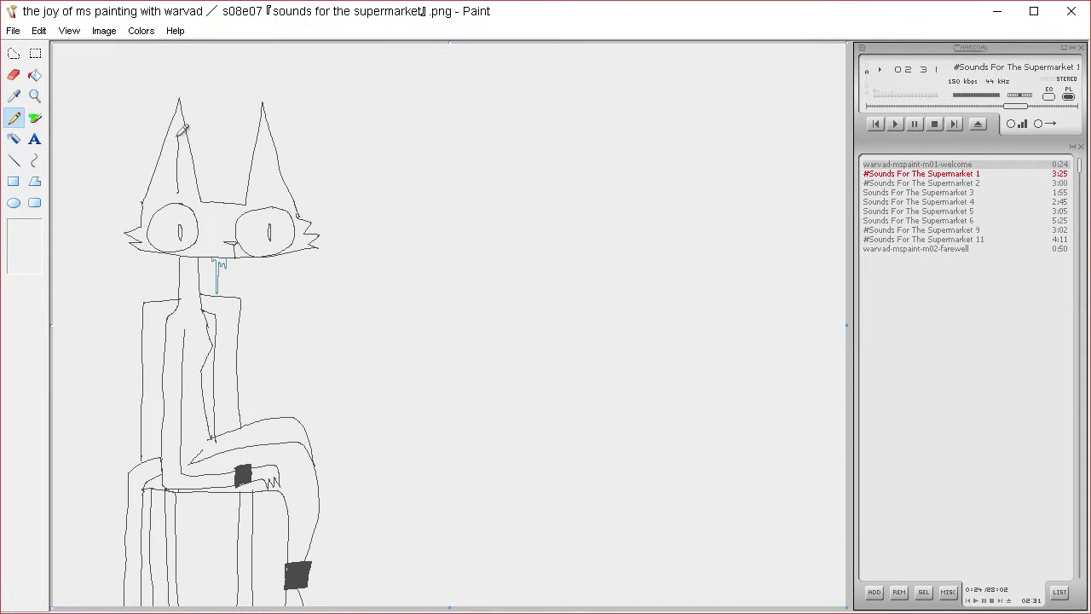
mouse_move(178, 133)
left_mouse_down()
mouse_move(158, 197)
mouse_move(185, 184)
left_mouse_up()
key("ctrl+z")
key("ctrl+z")
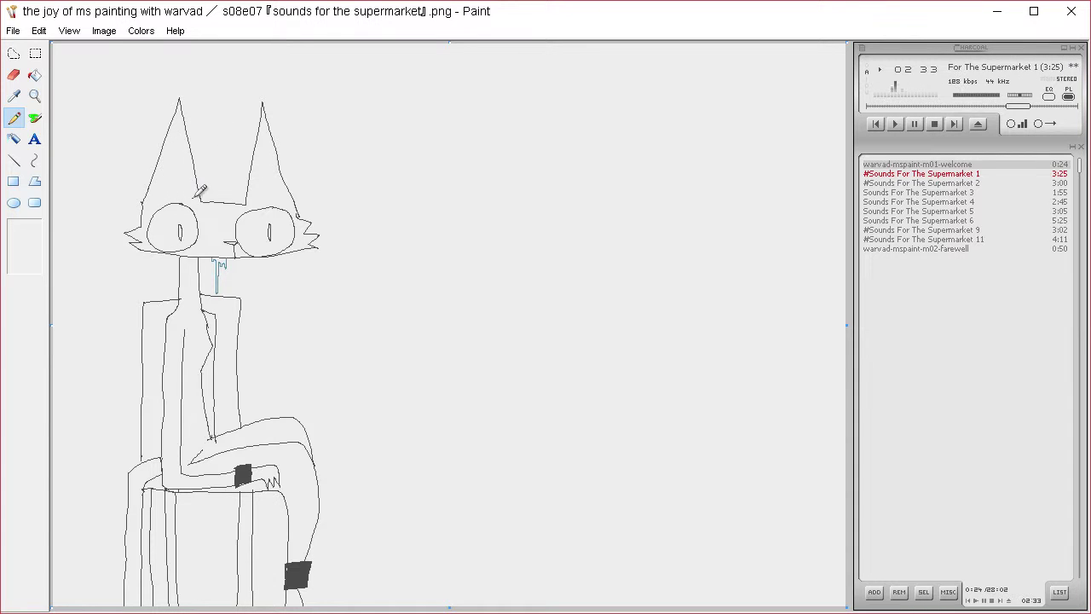
left_click_drag(181, 141, 193, 193)
mouse_move(274, 181)
left_mouse_down()
mouse_move(271, 143)
mouse_move(290, 198)
left_mouse_up()
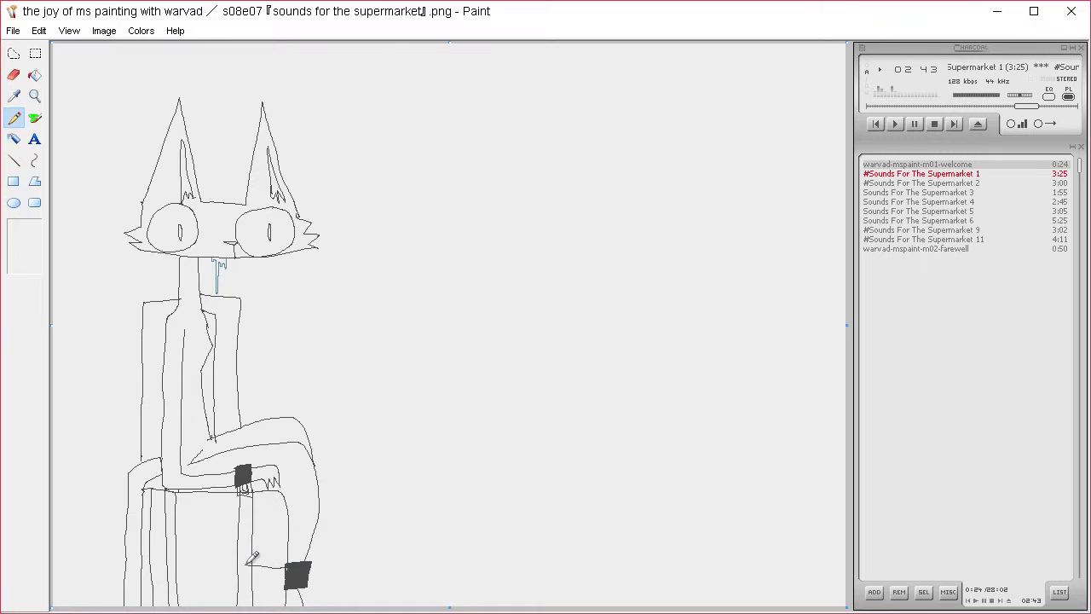
mouse_move(249, 556)
left_mouse_down()
mouse_move(239, 576)
mouse_move(267, 570)
mouse_move(237, 566)
mouse_move(244, 588)
mouse_move(256, 566)
mouse_move(242, 583)
mouse_move(256, 569)
mouse_move(251, 581)
left_mouse_up()
key("ctrl+z")
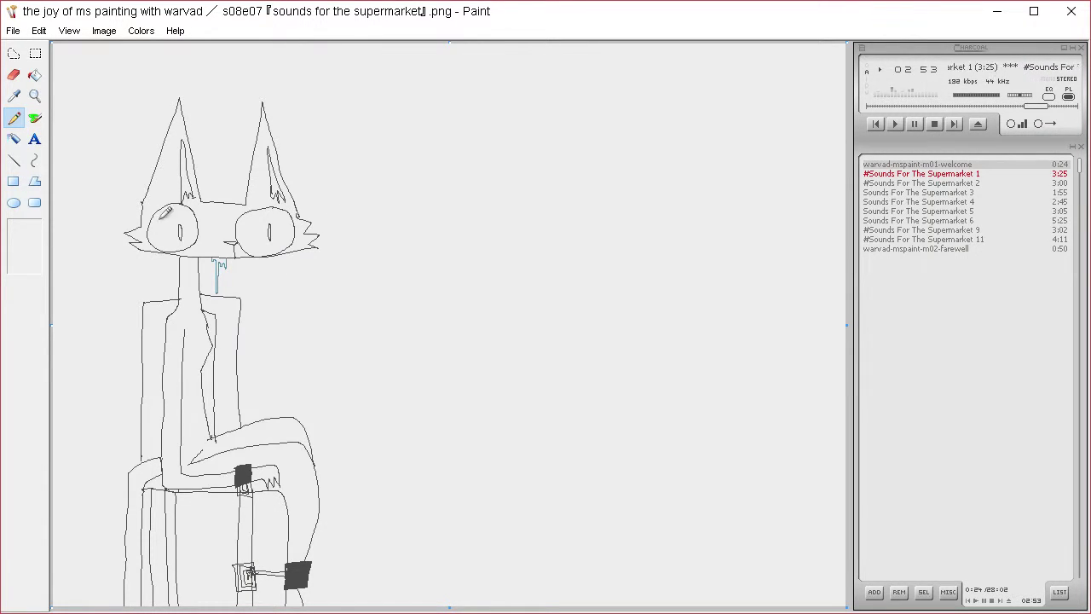
Mix a custom yellow drawing colour with hue 39 and saturation 180, slightly darkening its luminosity.
left_click(141, 30)
left_click(146, 51)
left_click(571, 408)
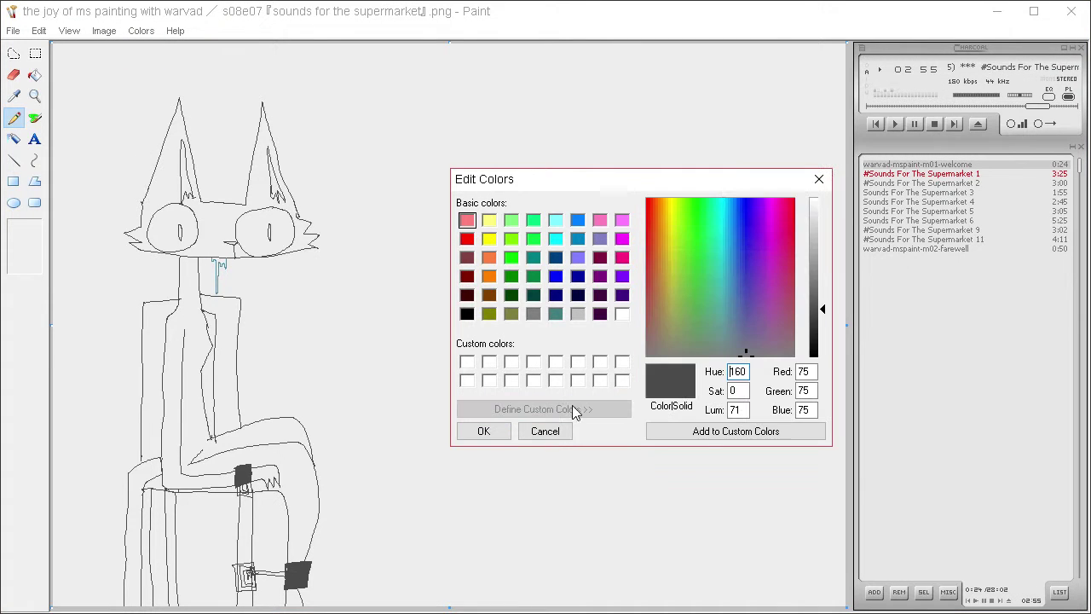
left_click(670, 241)
left_click_drag(811, 269, 806, 242)
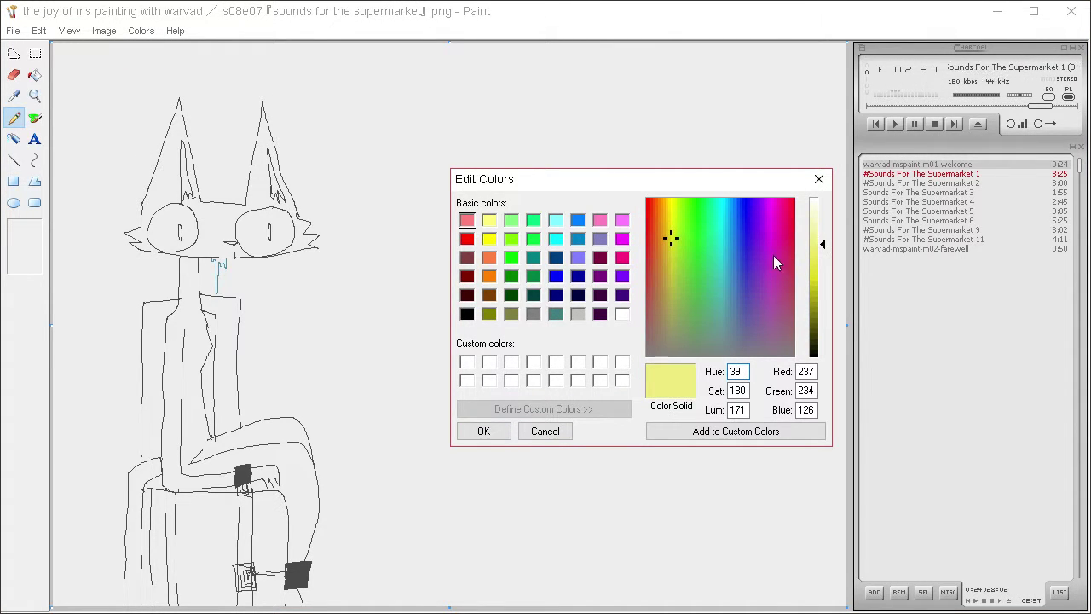
left_click(821, 265)
left_click(479, 431)
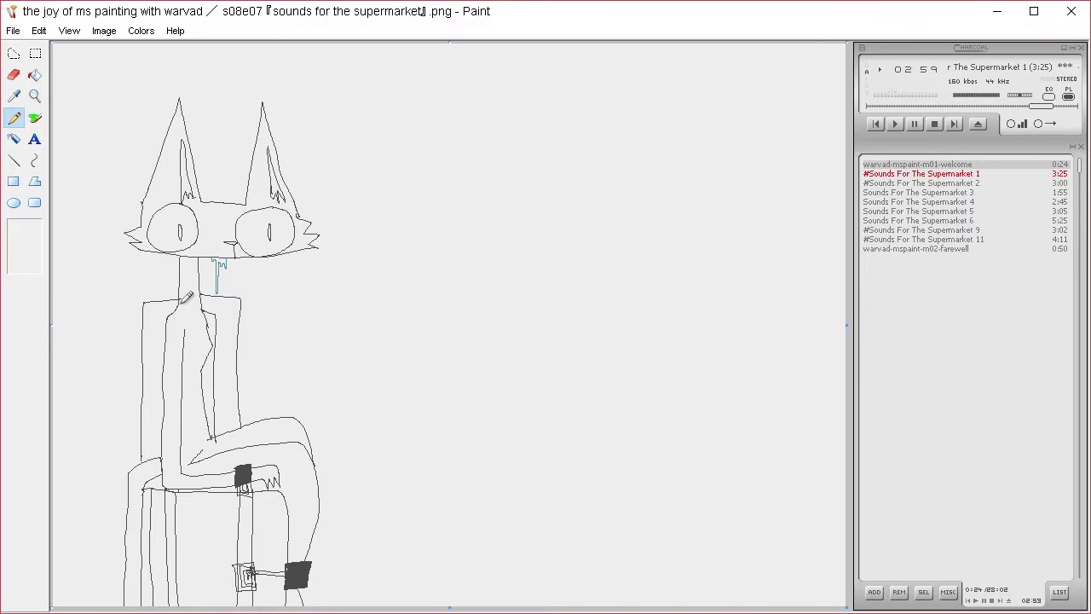
Draw a yellow V-shaped neckline at the base of the neck and fill the cat's torso, arm and legs yellow.
mouse_move(182, 302)
left_mouse_down()
mouse_move(196, 317)
mouse_move(204, 305)
left_mouse_up()
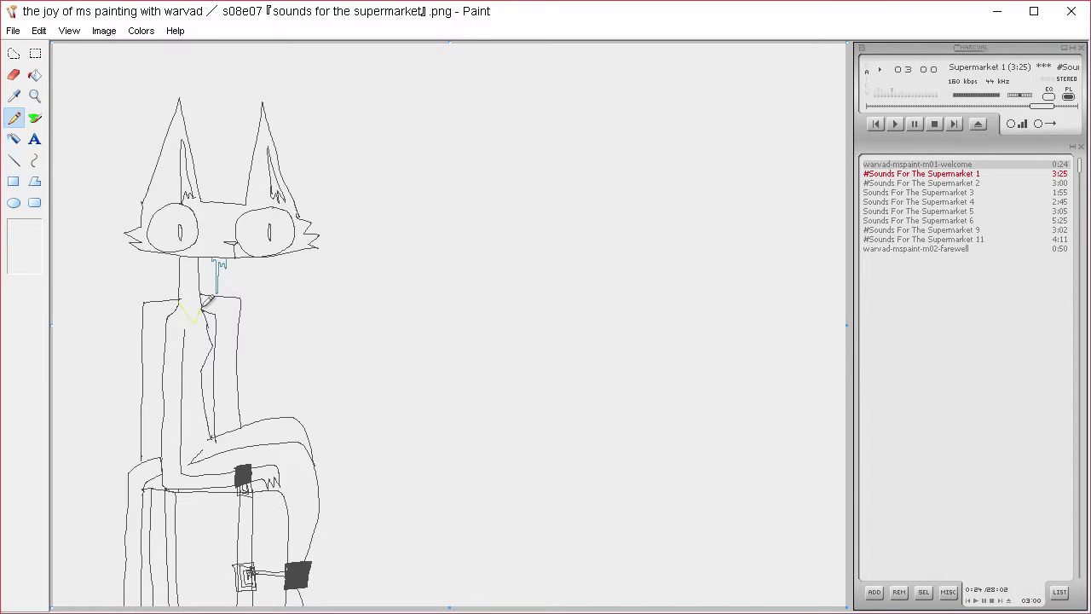
left_click(35, 75)
left_click(199, 363)
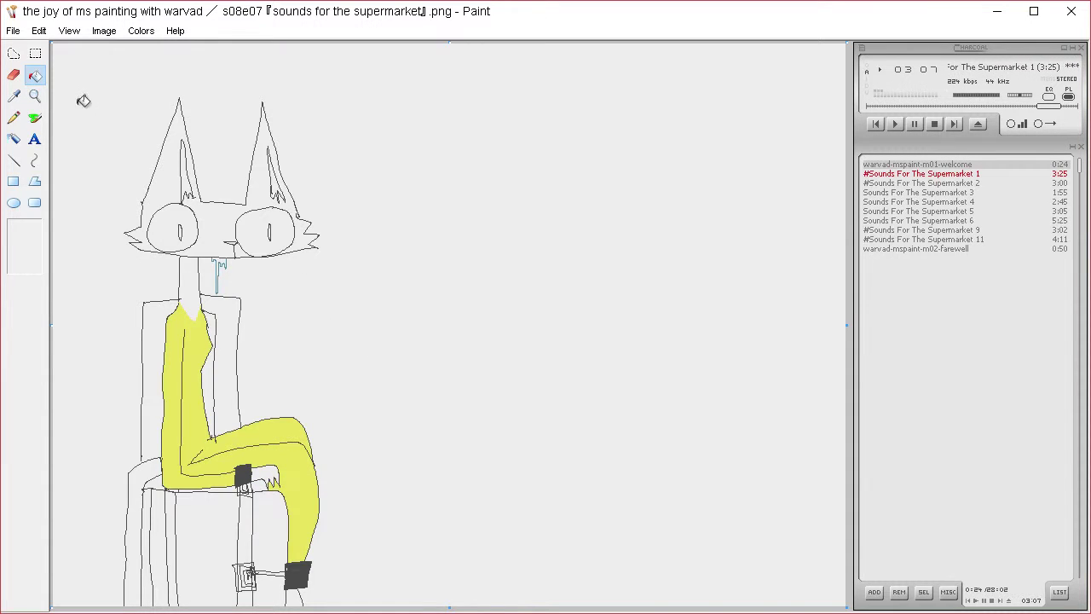
Draw a sleeve edge across the near upper arm and fill the arm below it with the canvas's light grey.
left_click(21, 120)
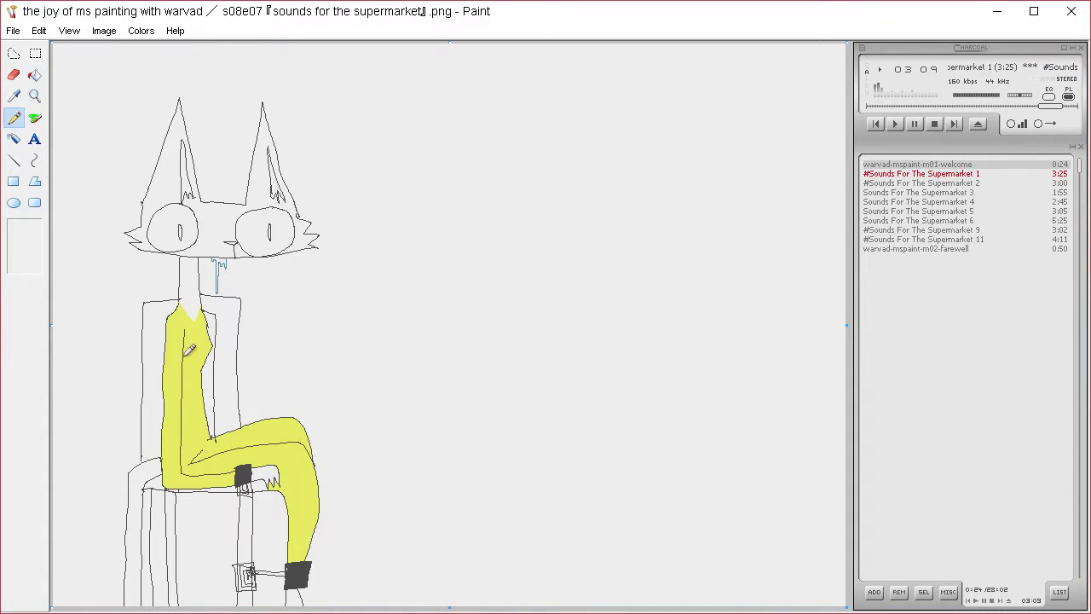
left_click_drag(167, 350, 184, 348)
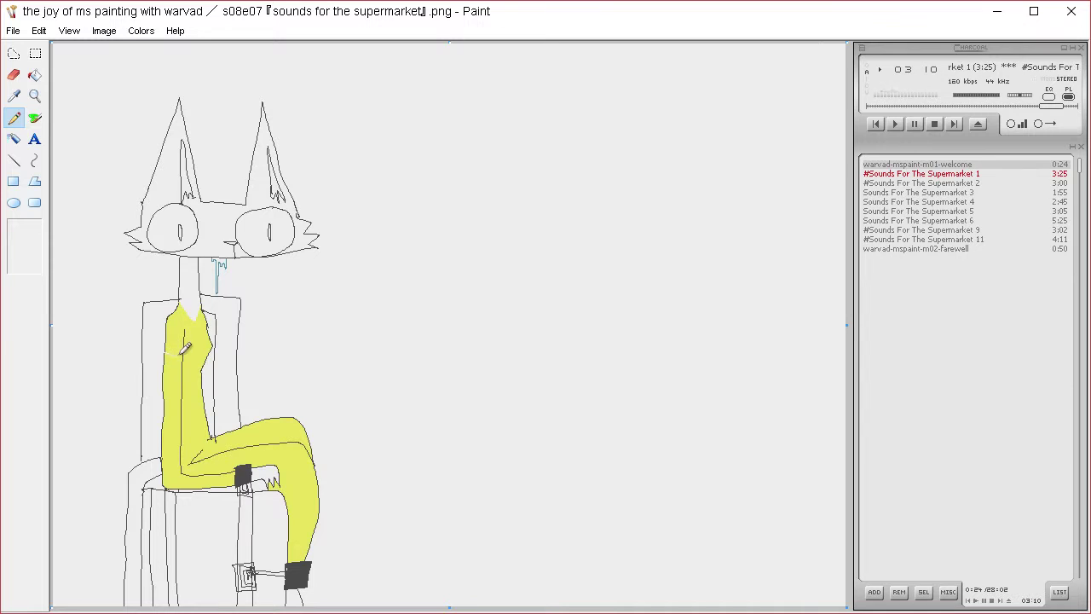
left_click(36, 76)
left_click(177, 384)
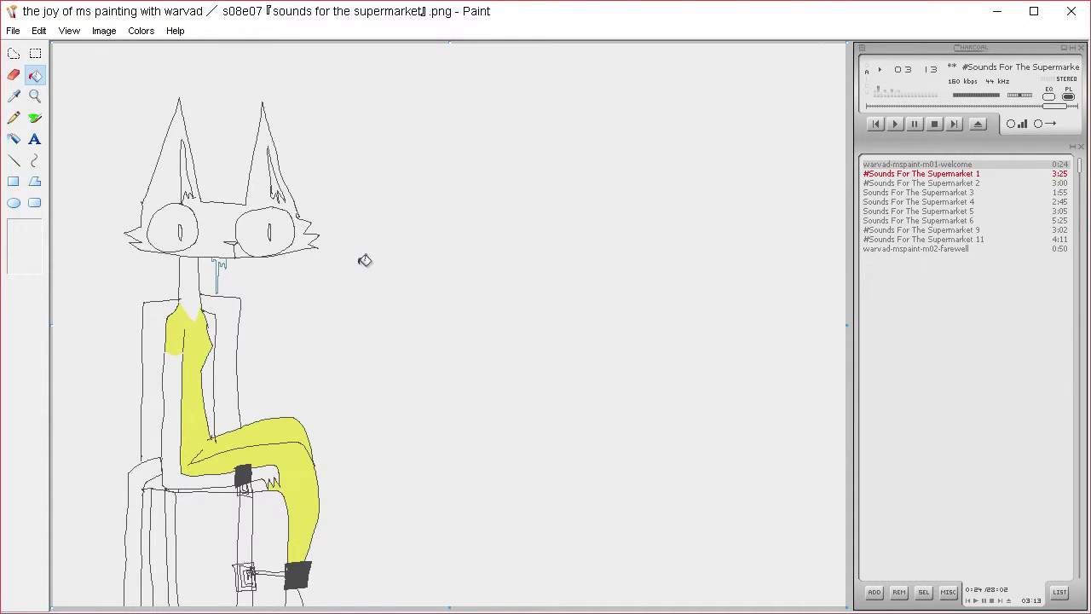
Sample the suit's yellow, draw a sleeve edge across the far arm and fill the sleeve above it.
left_click(14, 96)
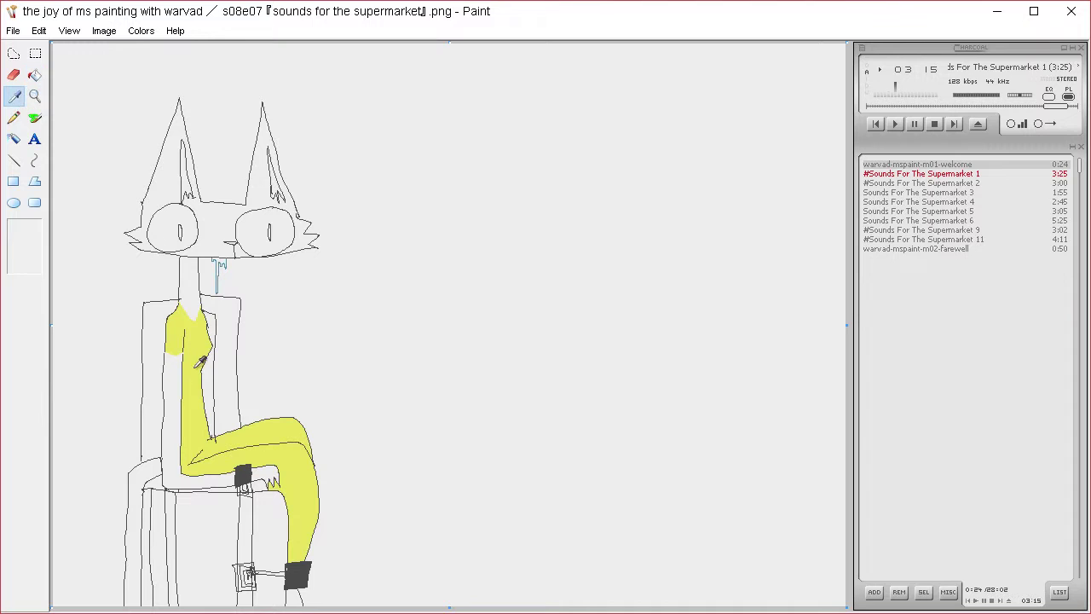
left_click(199, 361)
left_click(14, 117)
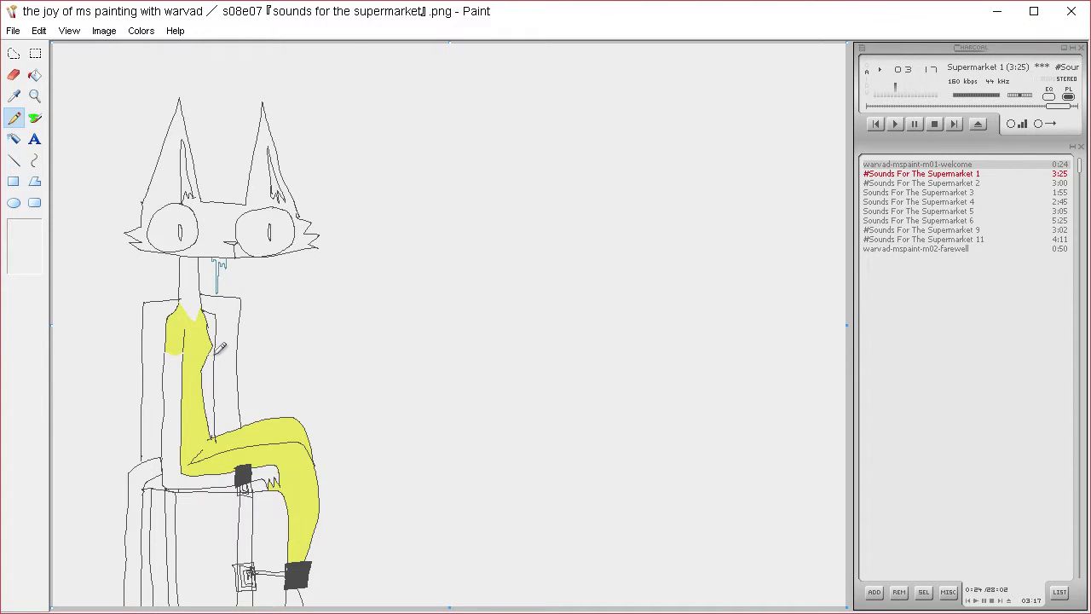
left_click(35, 76)
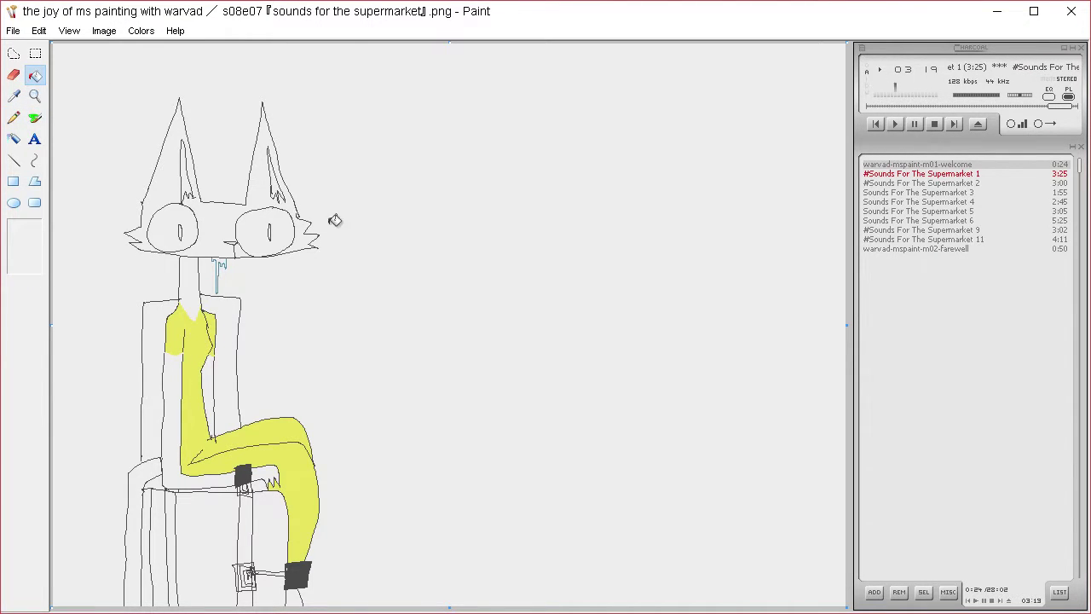
Sample the dark outline colour and draw a large slanted four-sided panel with the Polygon tool in the empty space facing the cat.
left_click(13, 96)
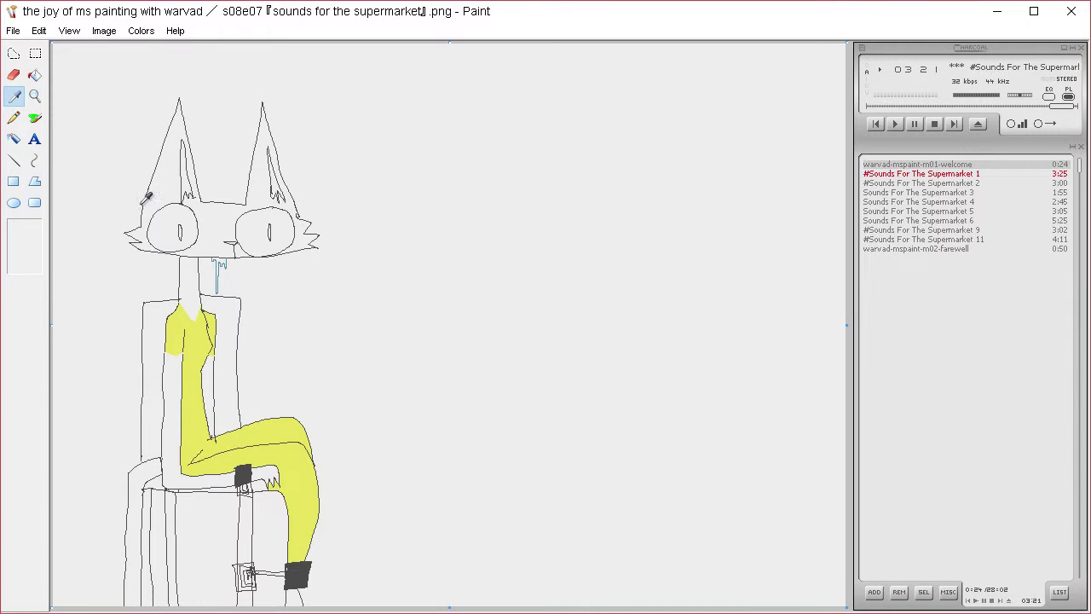
left_click(144, 200)
left_click(19, 119)
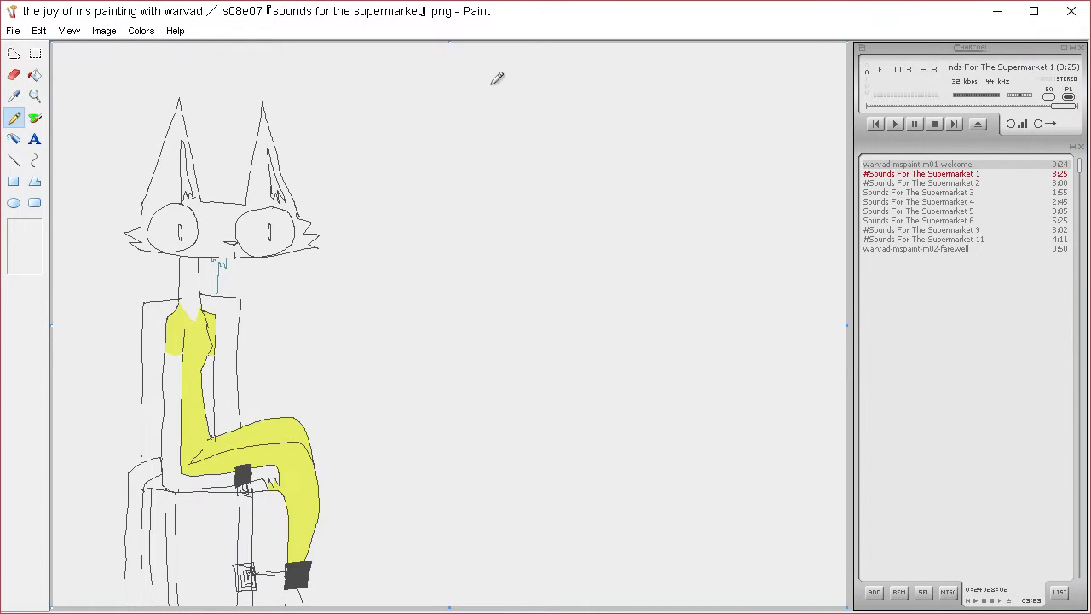
left_click(37, 184)
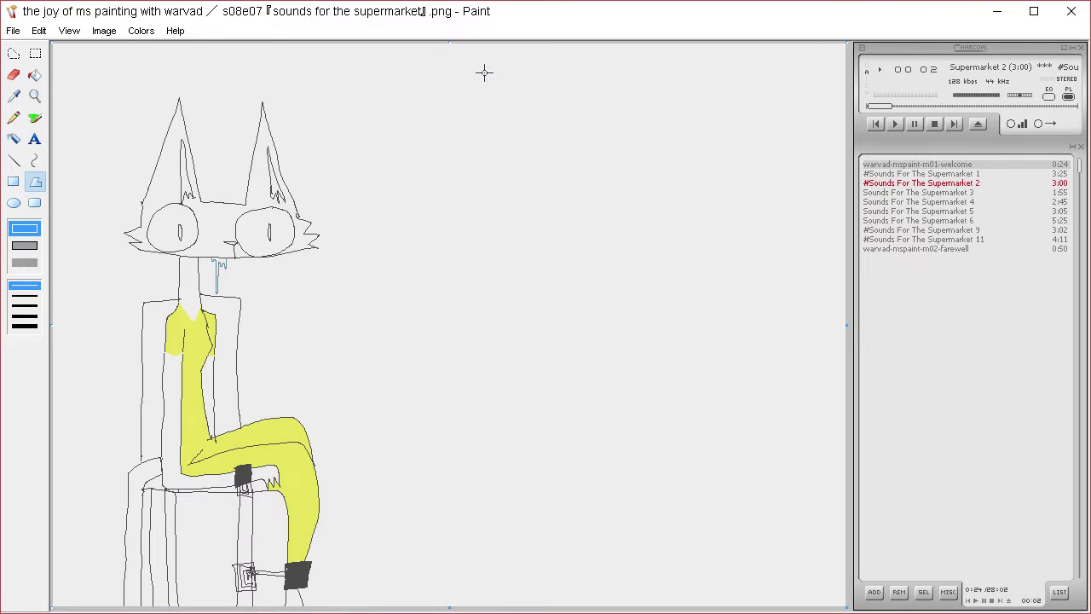
left_click_drag(809, 151, 499, 71)
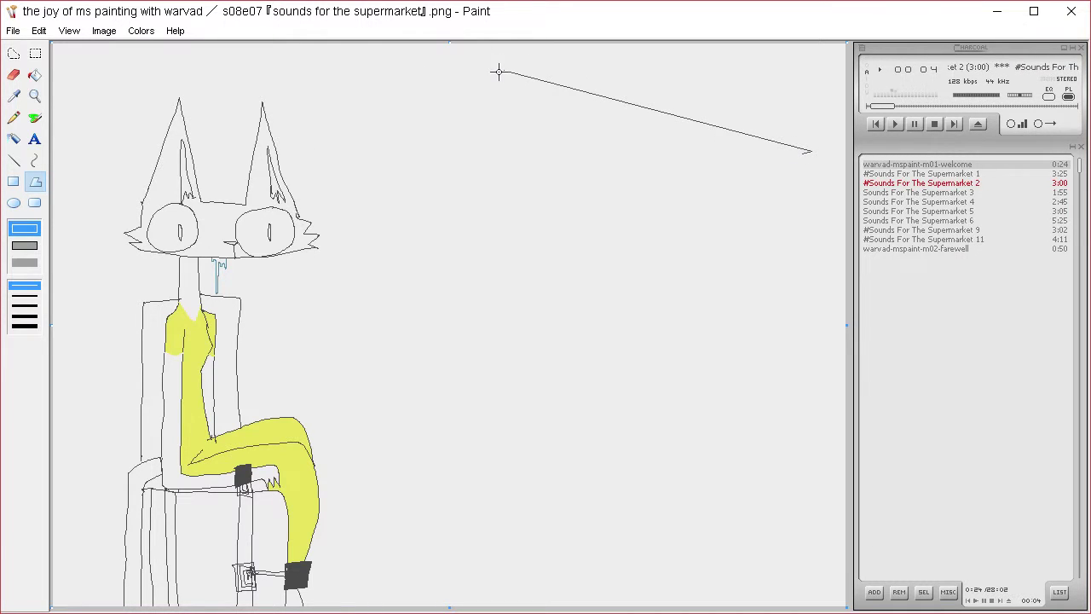
mouse_move(480, 317)
left_mouse_down()
mouse_move(507, 446)
mouse_move(504, 212)
mouse_move(501, 309)
left_mouse_up()
left_click_drag(501, 309, 799, 524)
double_click(799, 524)
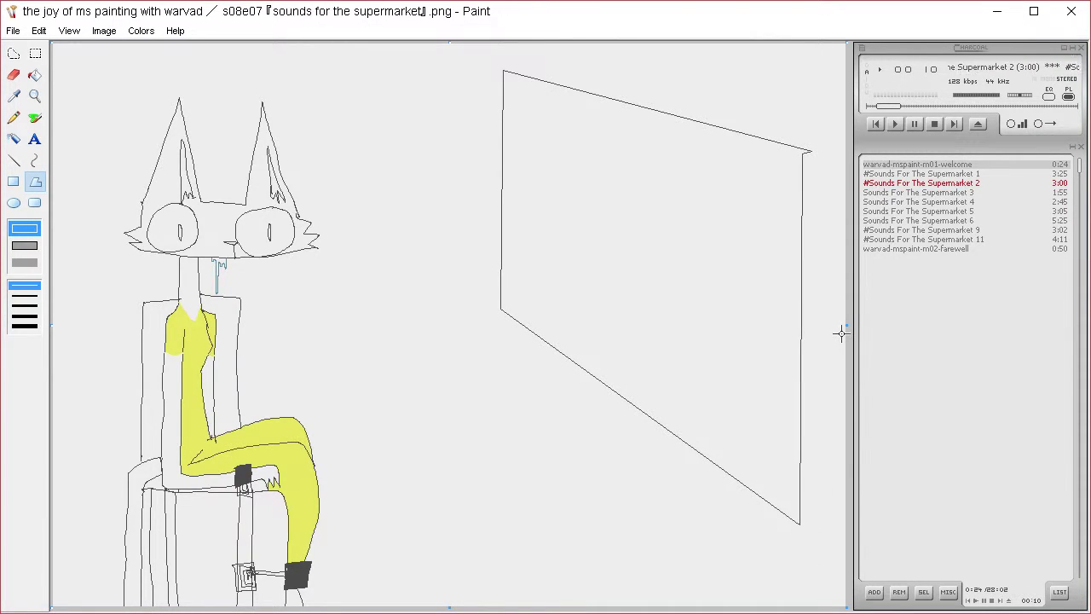
left_click(35, 138)
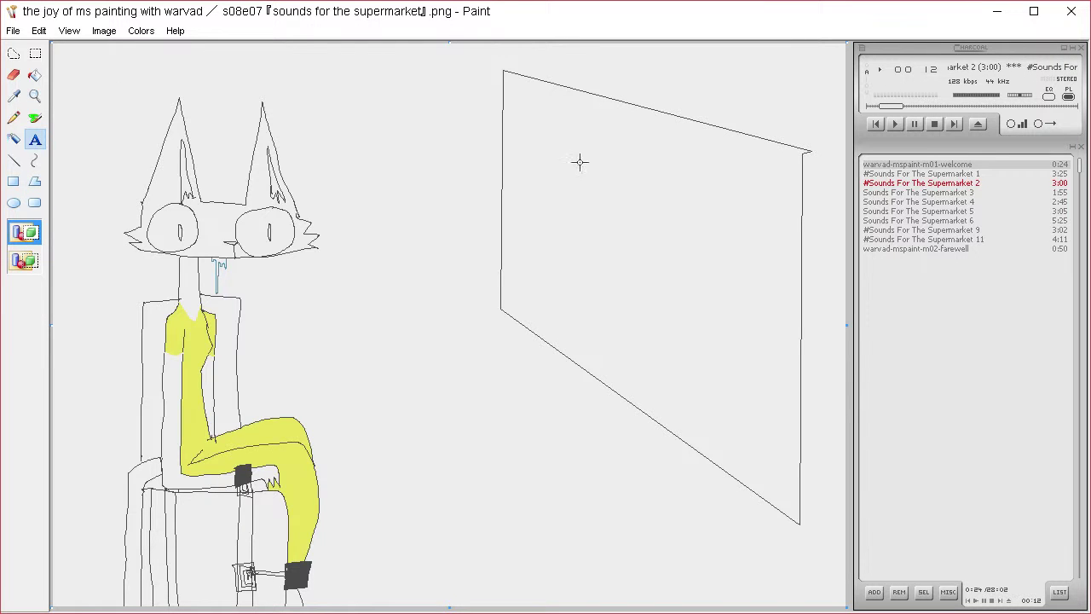
left_click_drag(767, 265, 772, 266)
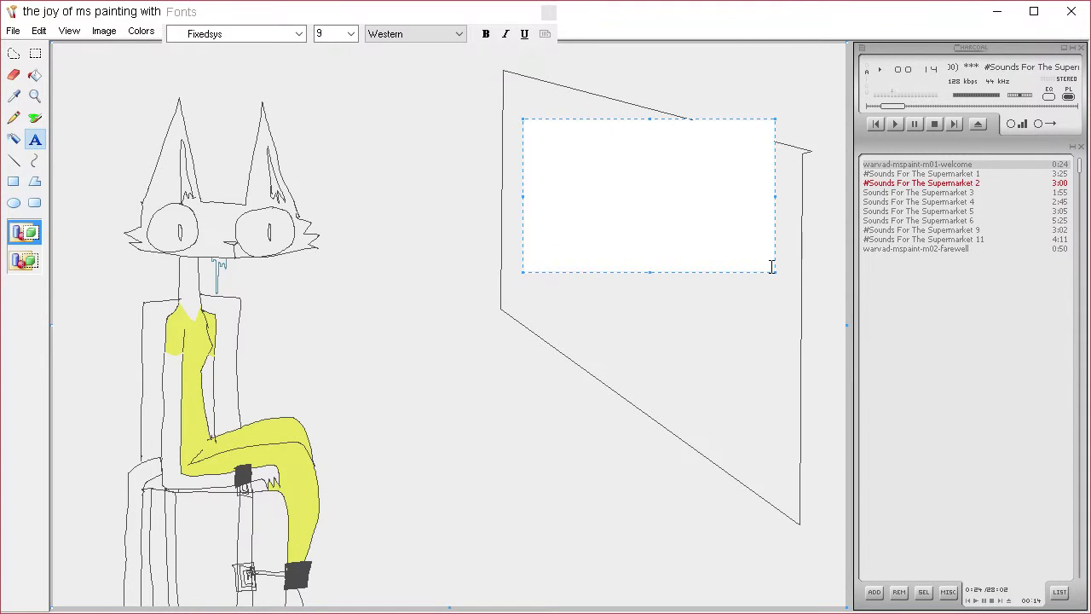
left_click(41, 259)
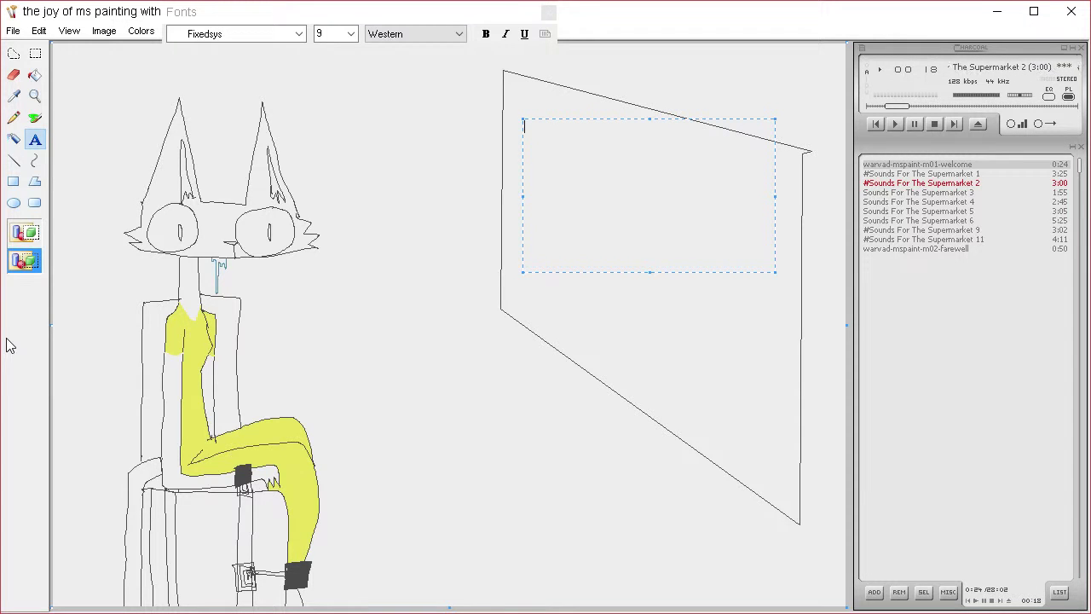
left_click(428, 328)
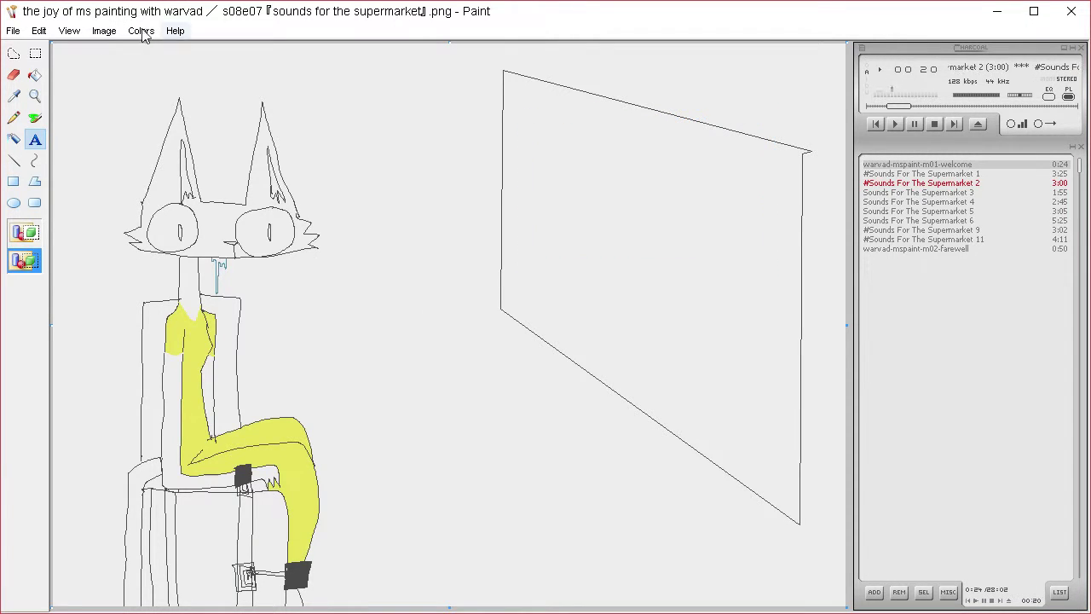
Draw an upright half-cylinder with a curved top and a thick side face inside the slanted panel using the Pencil.
left_click(13, 95)
left_click(35, 181)
left_click(20, 118)
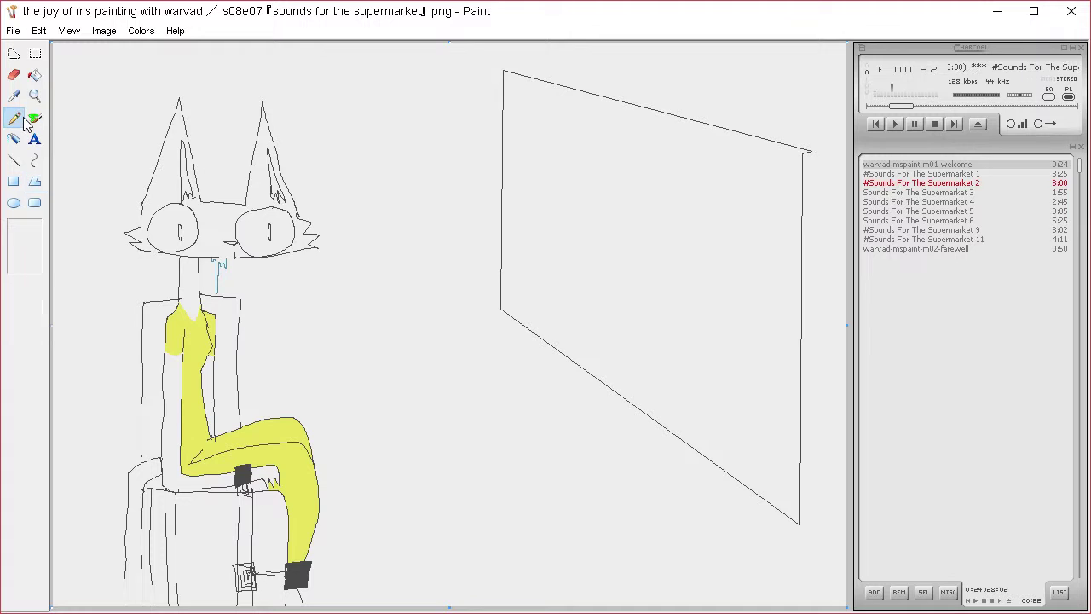
mouse_move(587, 179)
left_mouse_down()
mouse_move(584, 295)
mouse_move(599, 315)
mouse_move(659, 337)
mouse_move(664, 197)
mouse_move(624, 193)
mouse_move(589, 163)
mouse_move(589, 184)
mouse_move(656, 168)
mouse_move(663, 198)
left_mouse_up()
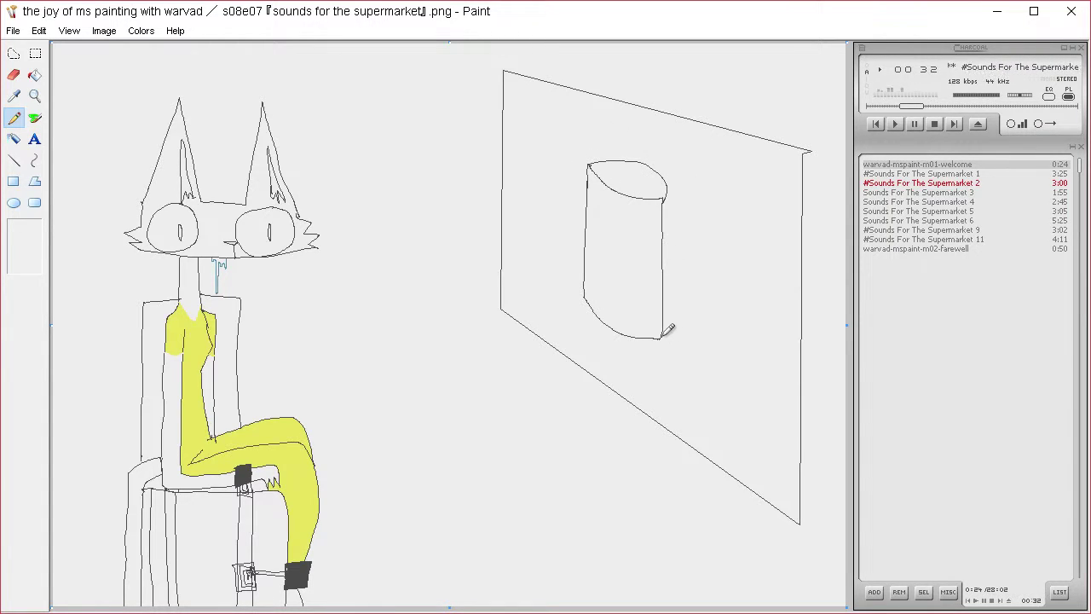
mouse_move(662, 335)
left_mouse_down()
mouse_move(702, 308)
mouse_move(716, 273)
mouse_move(706, 199)
left_mouse_up()
key("ctrl+z")
mouse_move(663, 336)
left_mouse_down()
mouse_move(684, 323)
mouse_move(692, 220)
mouse_move(677, 177)
mouse_move(652, 160)
left_mouse_up()
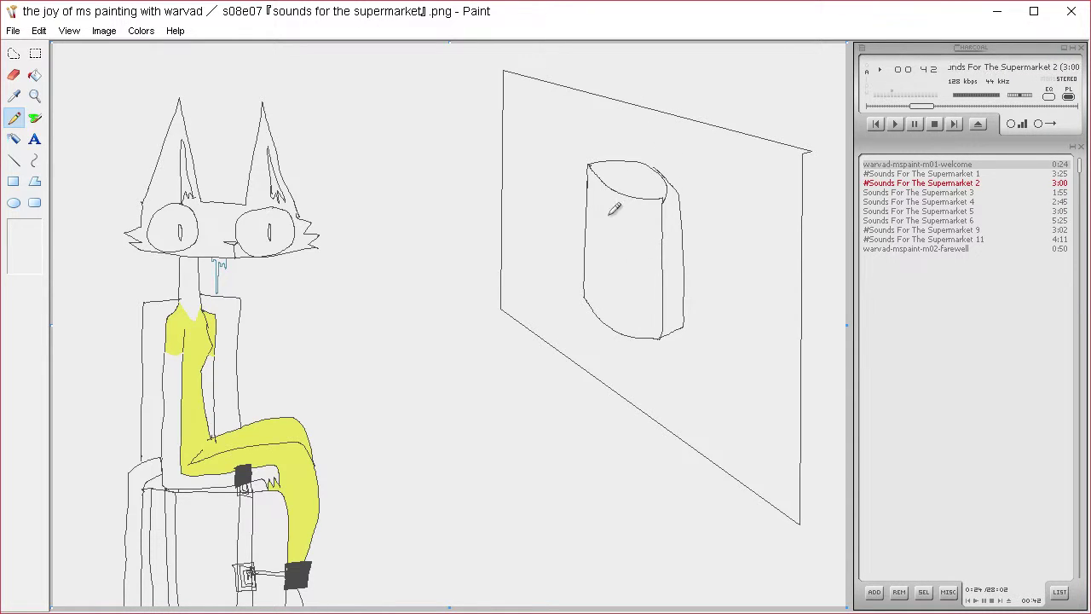
Draw two curved lines across the front of the half-cylinder, dividing it into three horizontal bands.
mouse_move(587, 213)
left_mouse_down()
mouse_move(618, 249)
mouse_move(649, 250)
left_mouse_up()
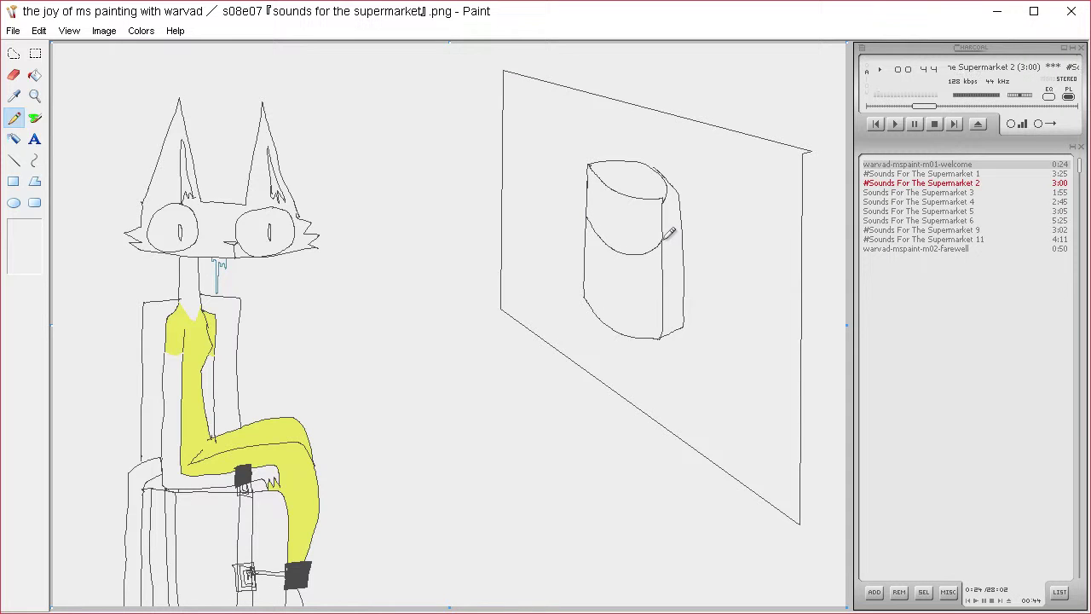
key("ctrl+z")
mouse_move(588, 205)
left_mouse_down()
mouse_move(615, 228)
mouse_move(662, 237)
left_mouse_up()
key("ctrl+z")
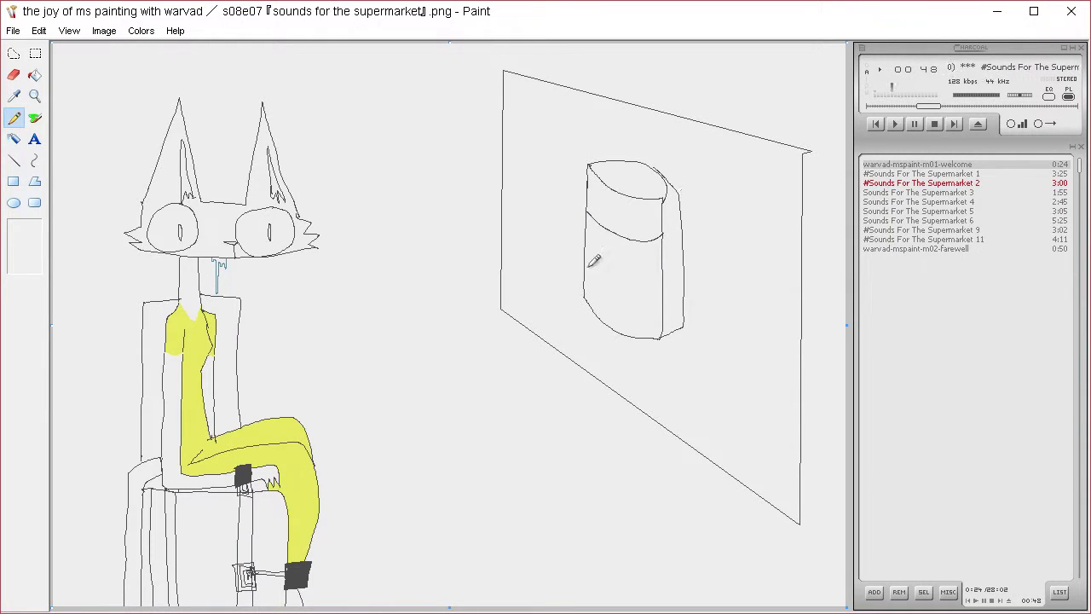
mouse_move(587, 264)
left_mouse_down()
mouse_move(633, 294)
mouse_move(662, 287)
left_mouse_up()
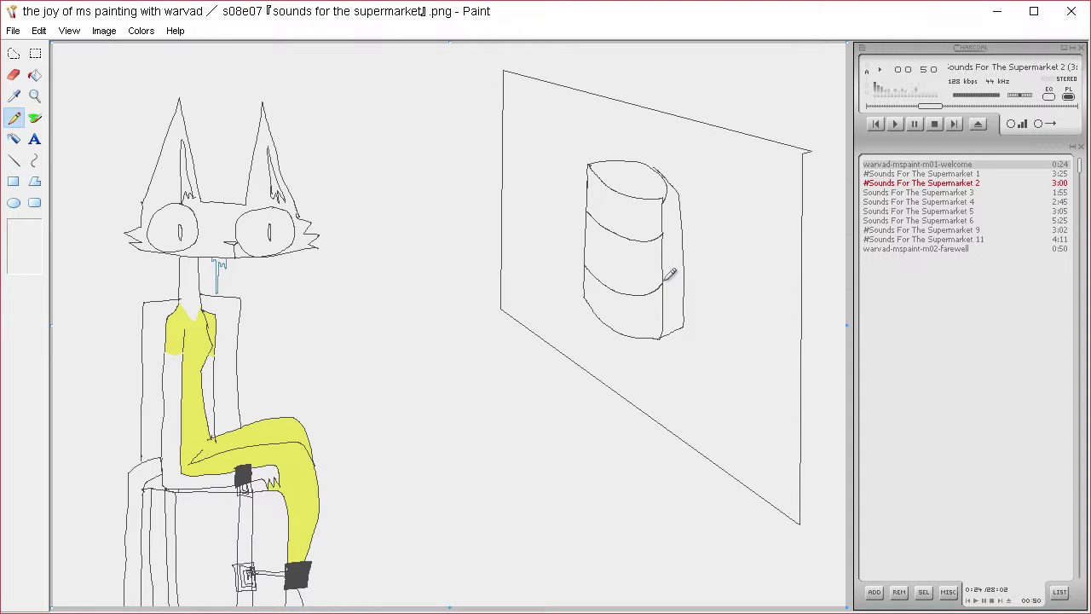
Fill the half-cylinder's middle band and its side face with dark grey.
left_click(35, 75)
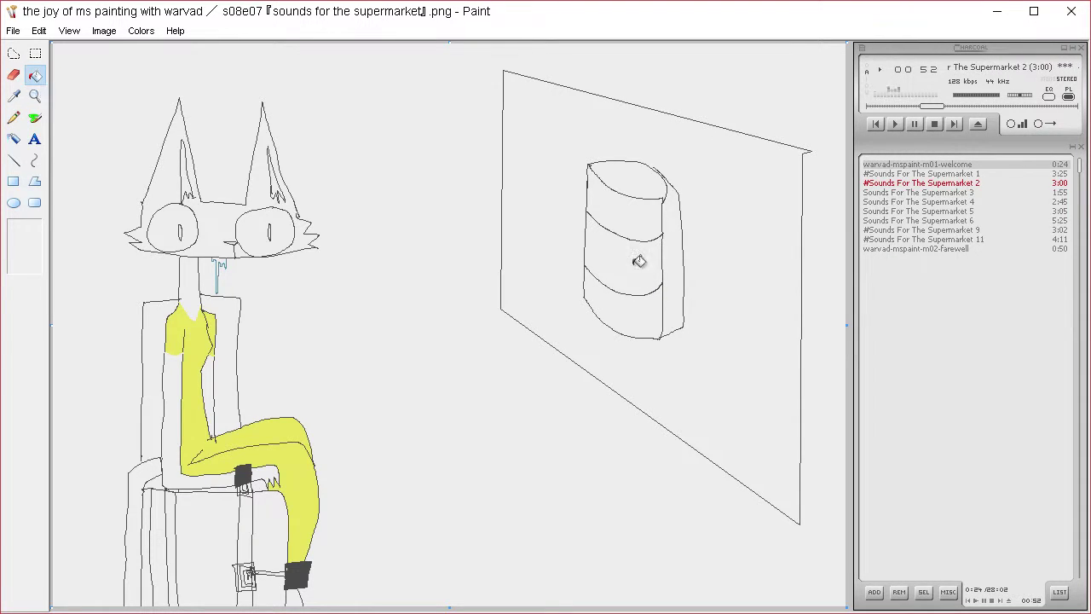
left_click(640, 261)
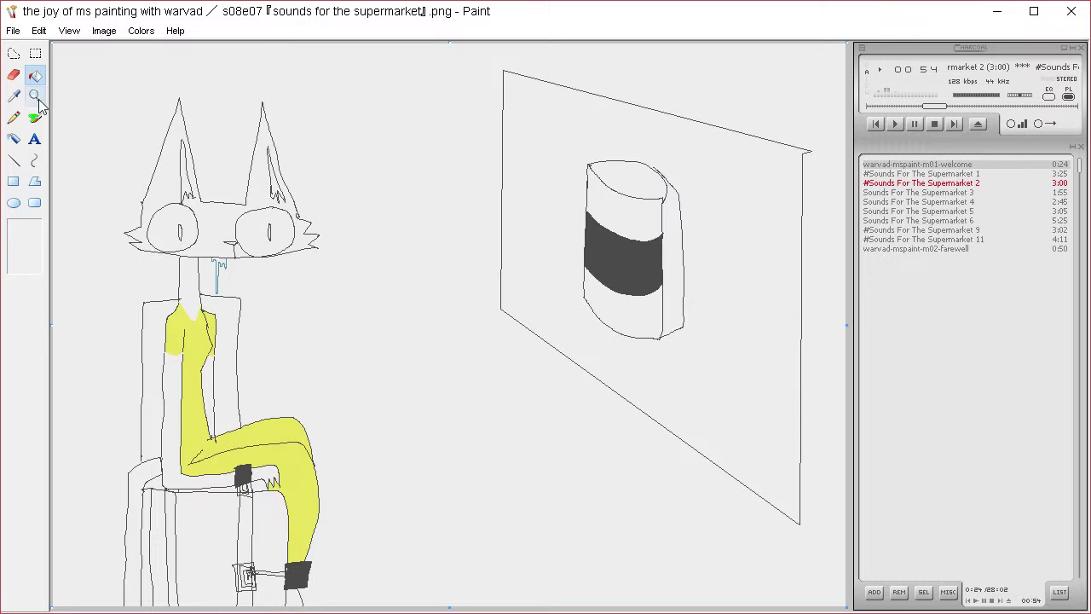
left_click(670, 254)
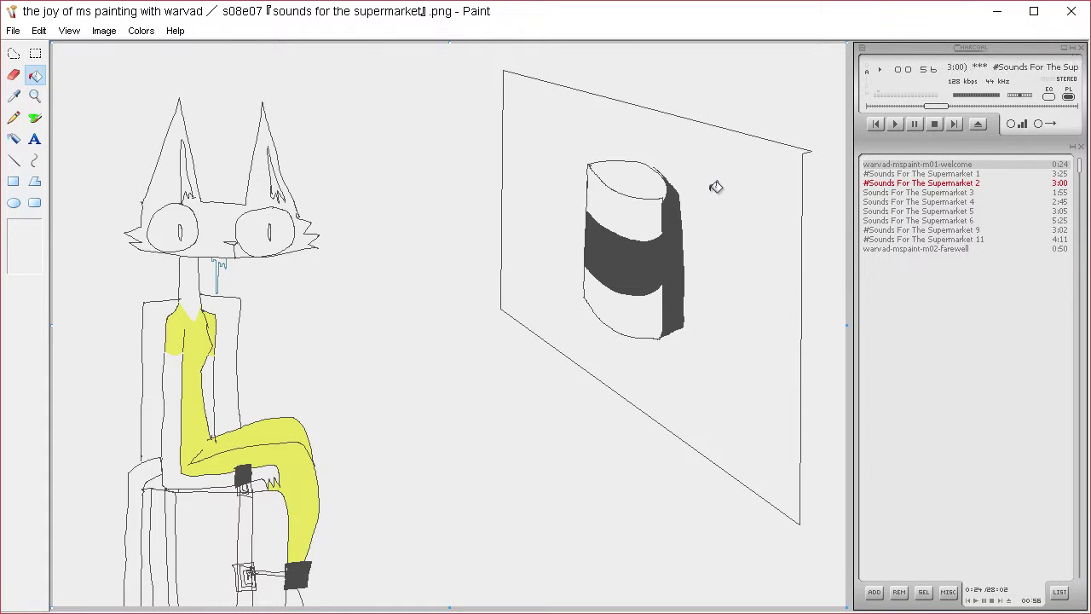
Sample the half-cylinder's dark side colour and draw concentric swirls on its top face with the Pencil.
left_click(22, 98)
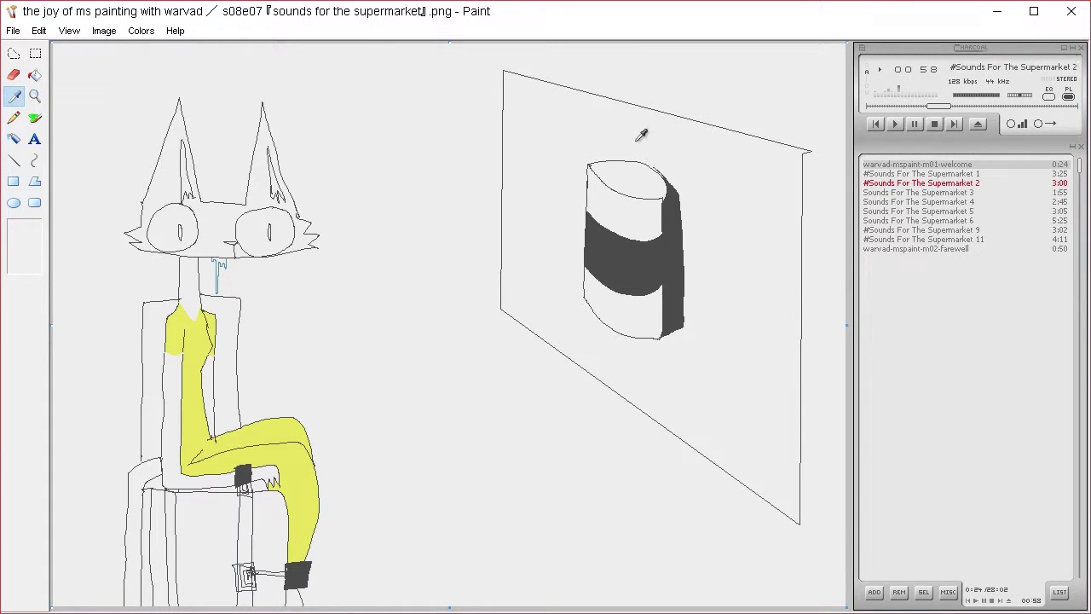
left_click(667, 228)
left_click(15, 119)
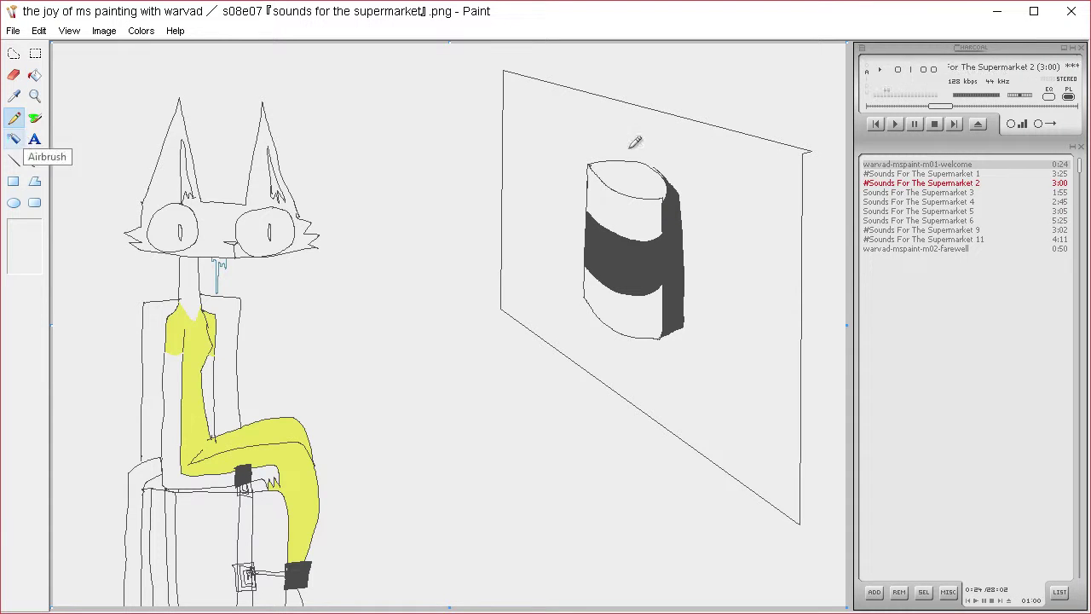
mouse_move(657, 171)
left_mouse_down()
mouse_move(613, 165)
mouse_move(621, 187)
mouse_move(655, 197)
mouse_move(666, 180)
mouse_move(641, 169)
mouse_move(619, 179)
mouse_move(660, 184)
mouse_move(646, 172)
mouse_move(625, 181)
mouse_move(659, 186)
mouse_move(635, 168)
mouse_move(647, 181)
mouse_move(635, 179)
mouse_move(646, 173)
mouse_move(622, 183)
left_mouse_up()
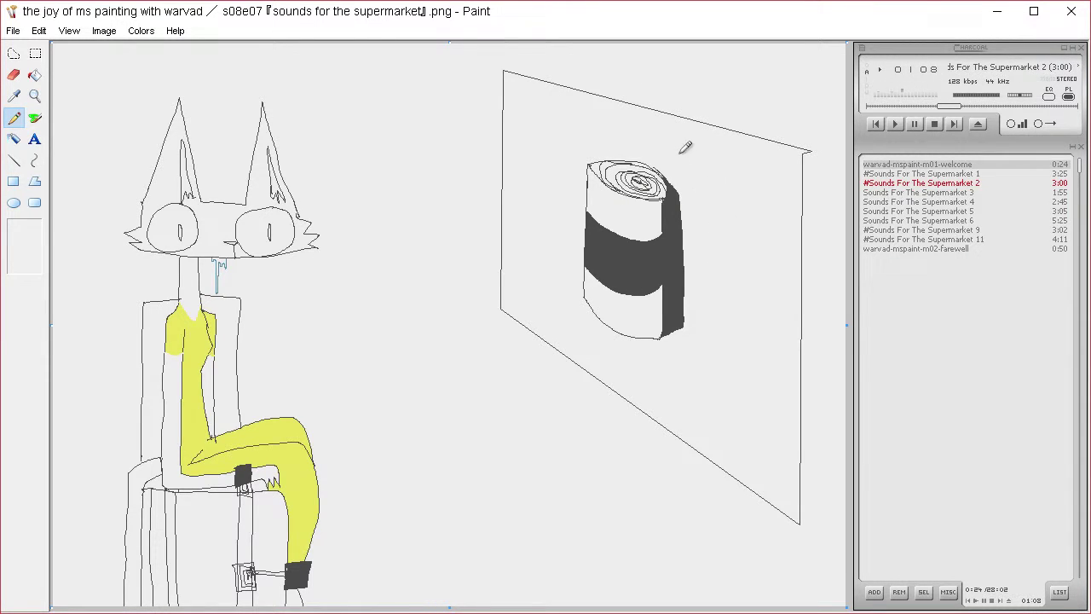
Draw five narrow empty rectangles as label boxes around the banded roll inside the slanted panel.
left_click(13, 180)
left_click_drag(703, 156, 791, 181)
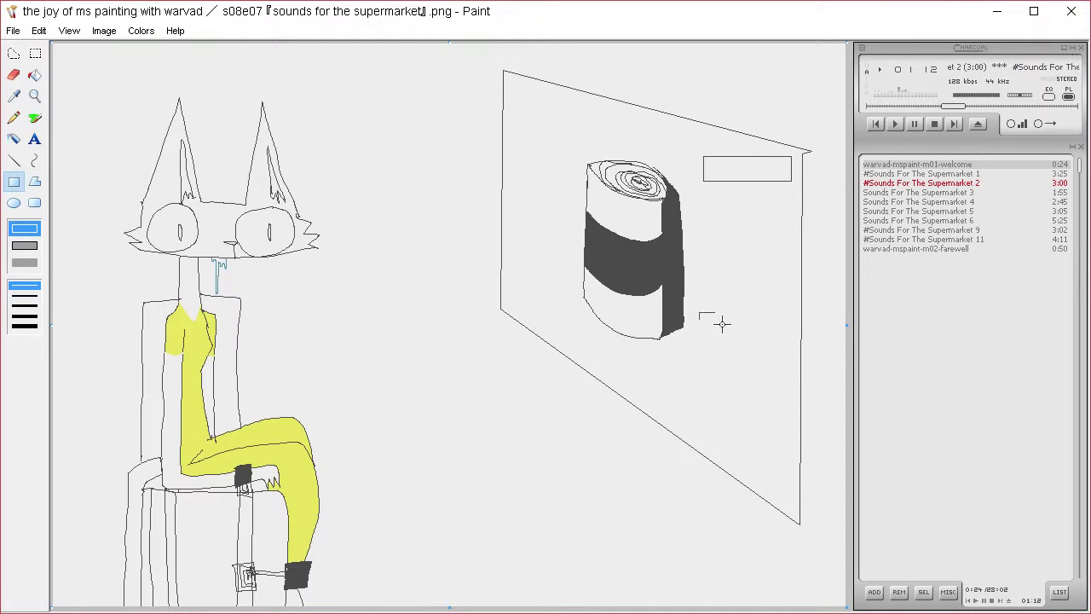
left_click_drag(721, 323, 791, 331)
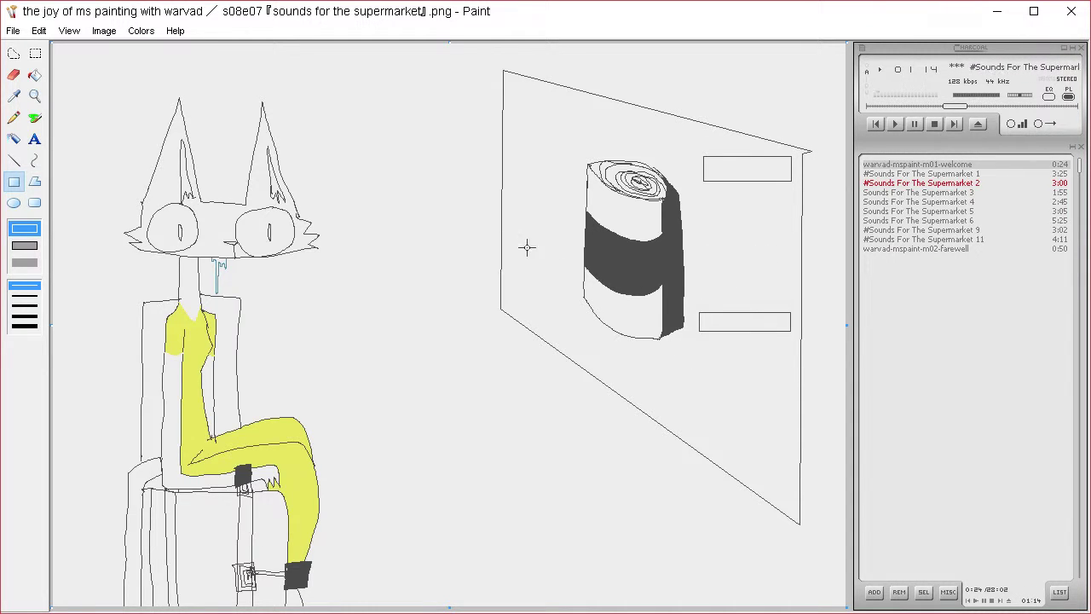
left_click_drag(506, 204, 583, 222)
left_click_drag(513, 95, 583, 124)
left_click_drag(650, 384, 794, 401)
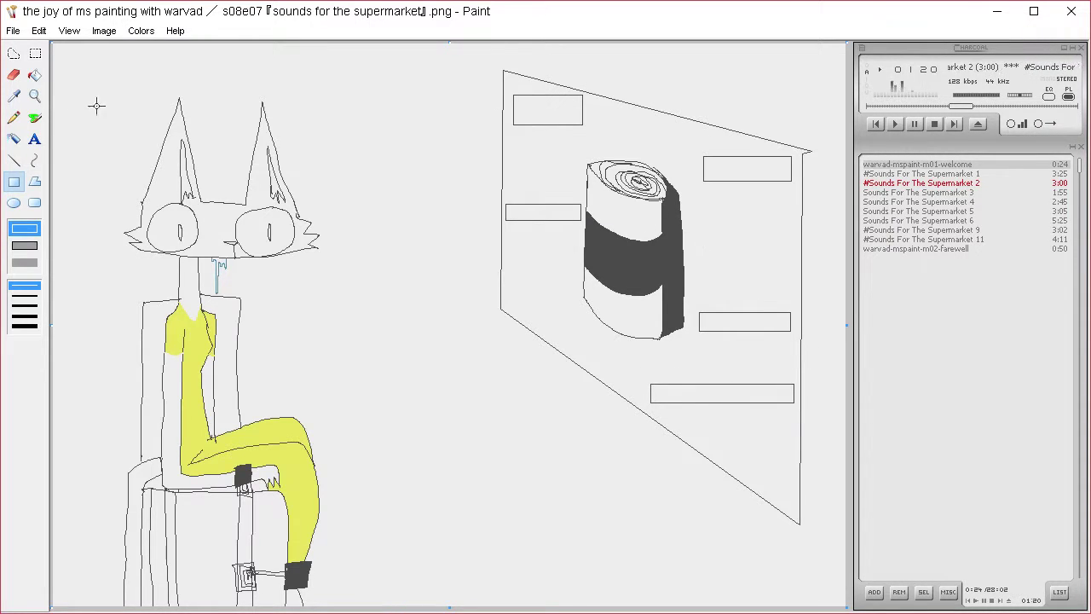
left_click(14, 95)
left_click(620, 258)
left_click(35, 117)
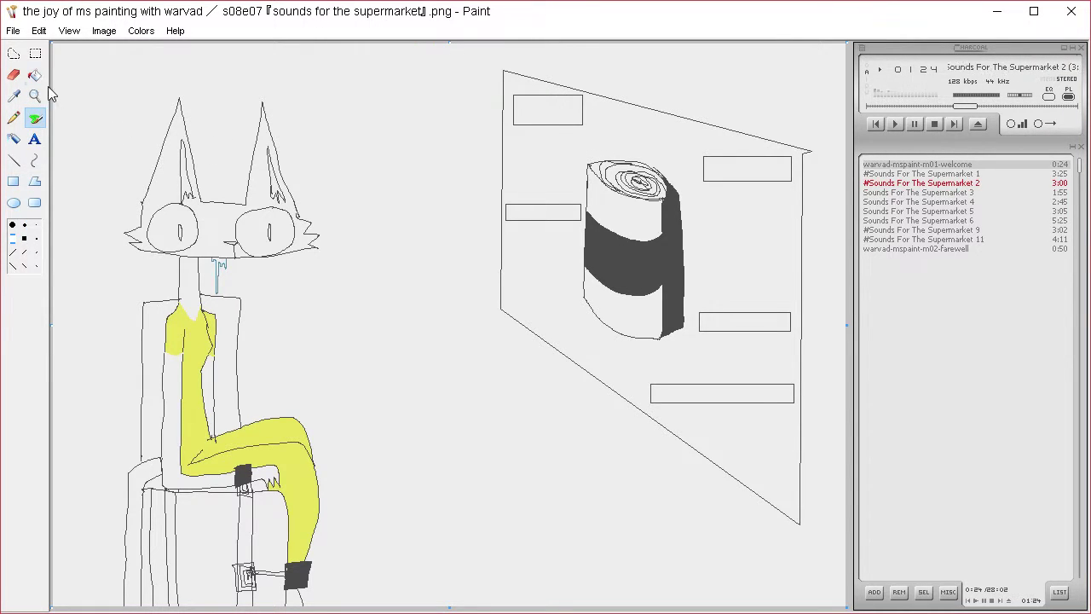
left_click(19, 54)
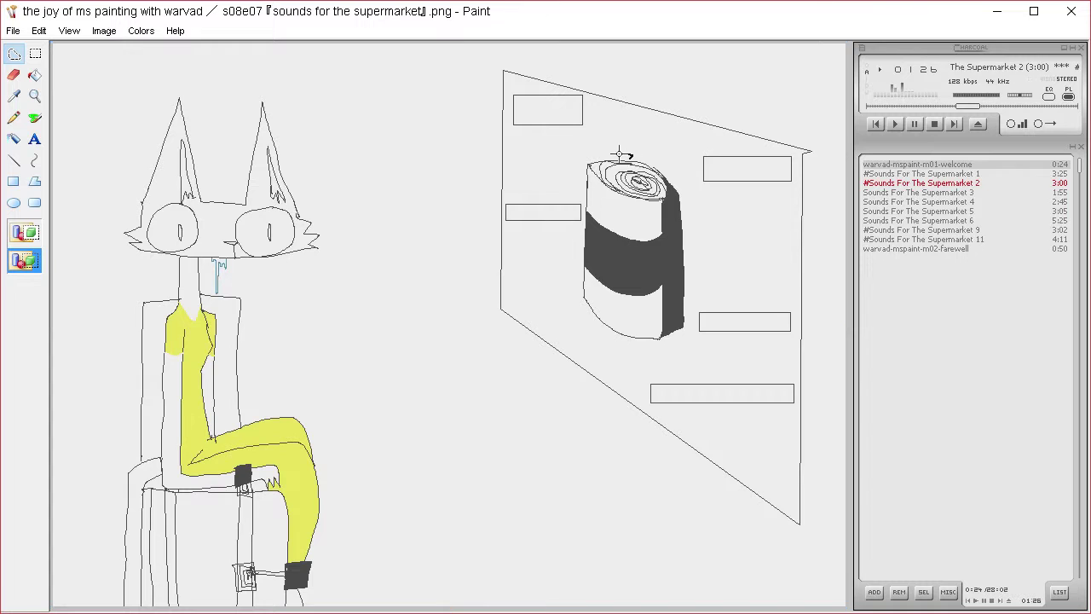
mouse_move(620, 153)
left_mouse_down()
mouse_move(587, 206)
mouse_move(607, 174)
mouse_move(608, 196)
mouse_move(623, 154)
left_mouse_up()
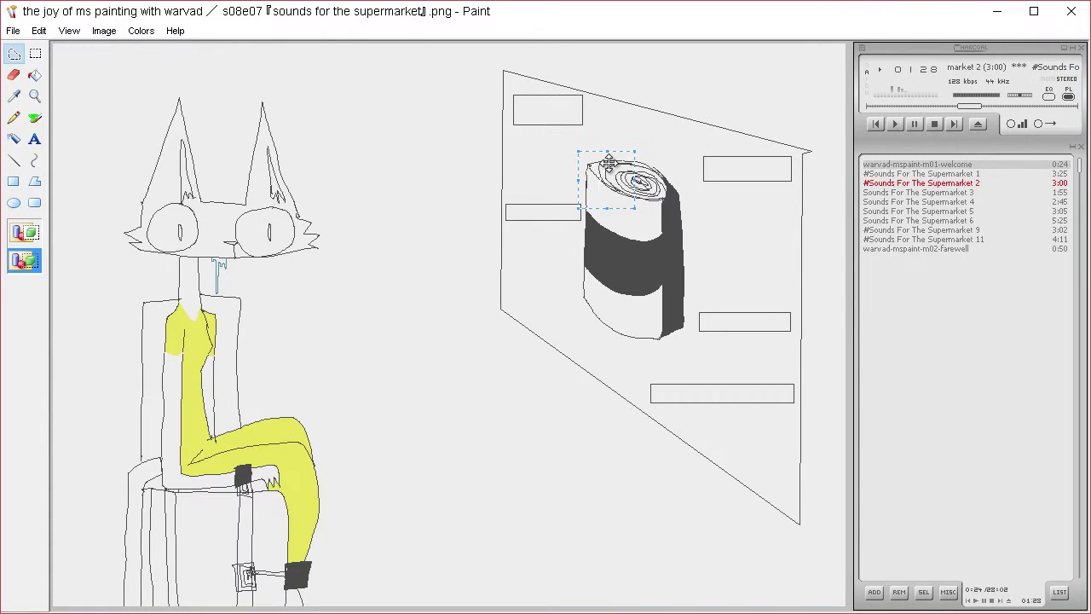
left_click(108, 100)
left_click(14, 97)
Select the banded roll with a free-form outline, shrink a copy, and place three small copies along the panel's lower slanted edge.
left_click(19, 55)
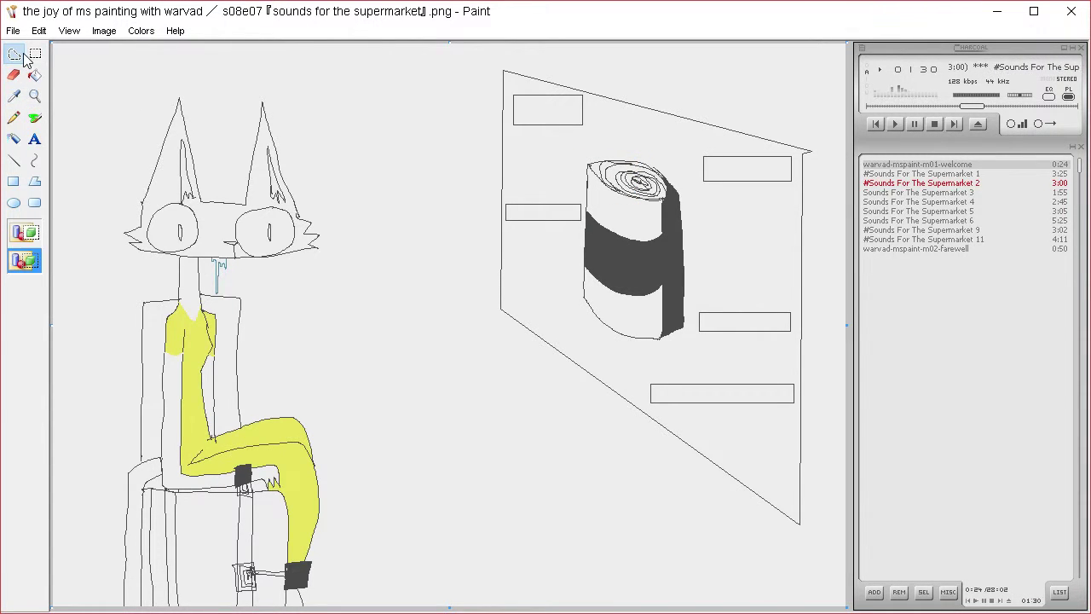
mouse_move(622, 158)
left_mouse_down()
mouse_move(583, 199)
mouse_move(610, 176)
mouse_move(615, 187)
mouse_move(650, 141)
mouse_move(579, 151)
mouse_move(582, 290)
mouse_move(606, 340)
mouse_move(671, 360)
mouse_move(693, 304)
mouse_move(686, 205)
left_mouse_up()
left_click(650, 159)
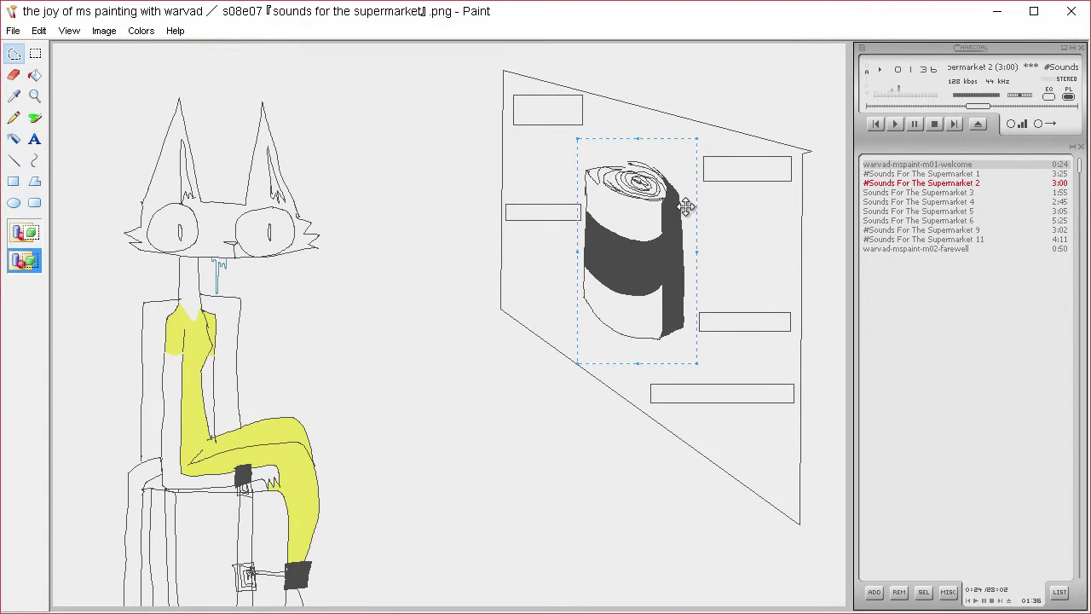
key("ctrl+KP_Subtract")
key("ctrl+KP_Subtract")
key("ctrl+KP_Subtract")
key("ctrl+KP_Subtract")
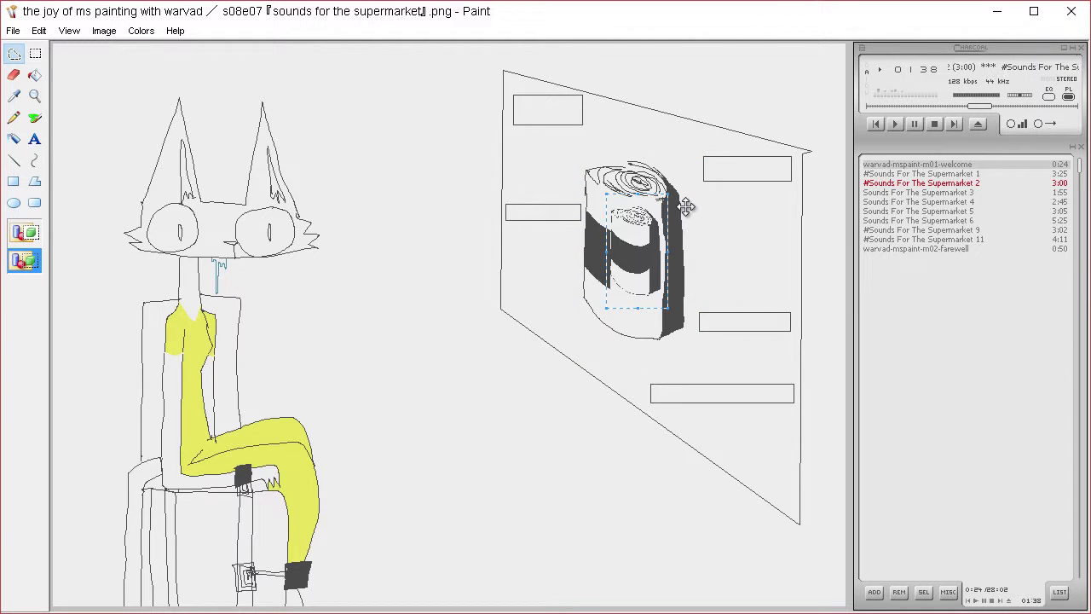
left_click_drag(648, 246, 701, 422)
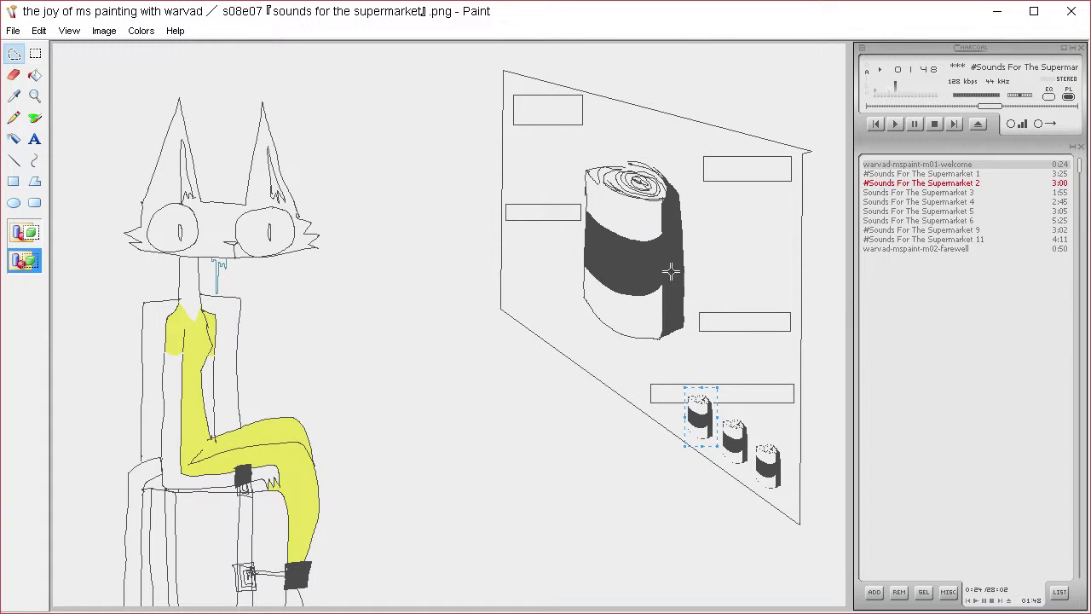
left_click(726, 260)
Try to fill the background around the cat and the panel with dark grey, and undo the fill.
left_click(15, 120)
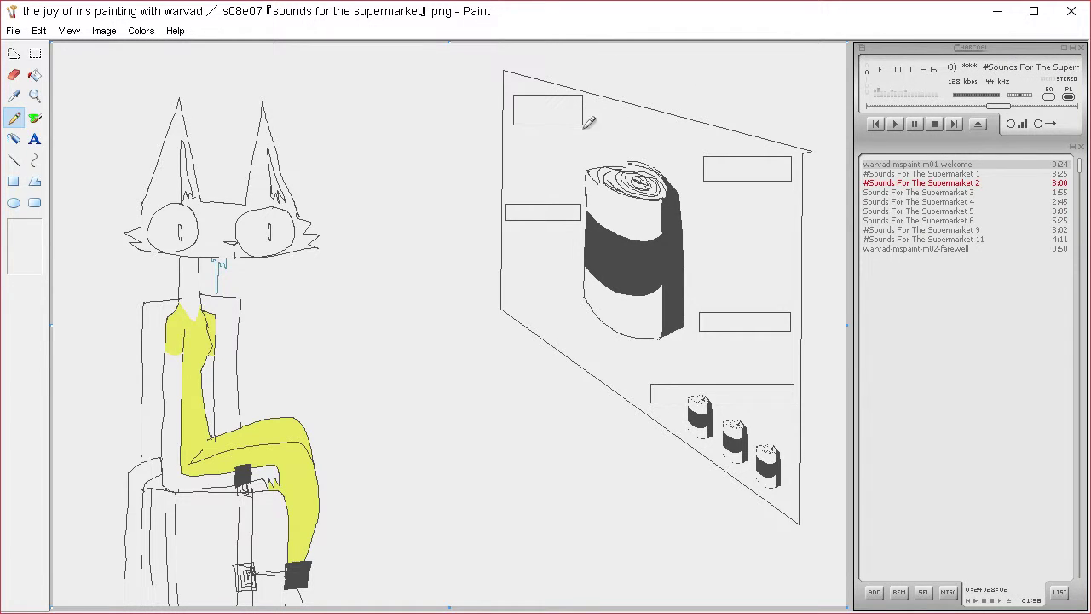
left_click(34, 75)
left_click(481, 145)
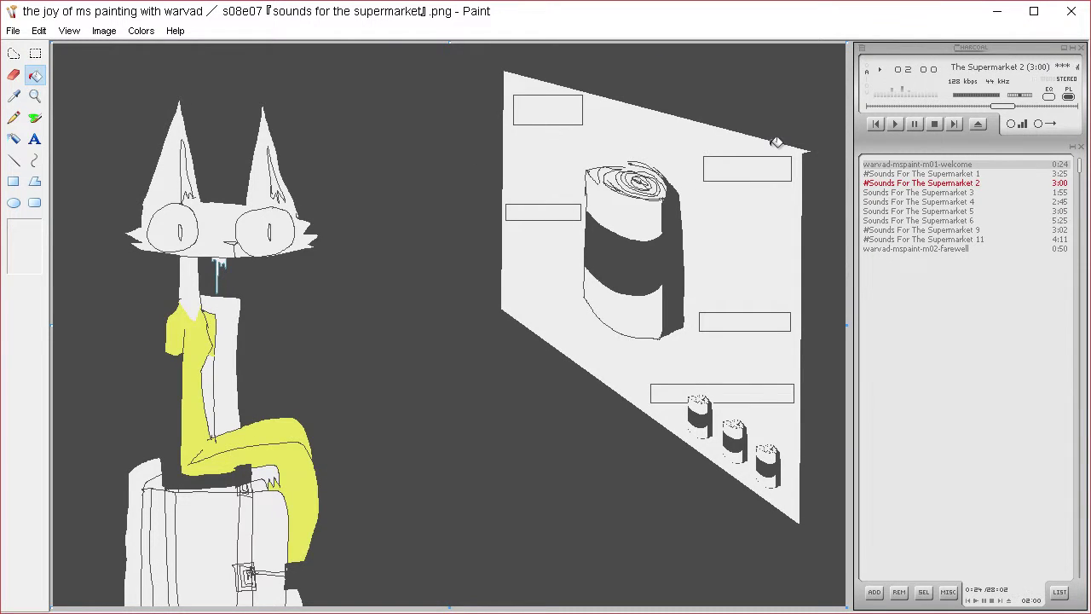
key("ctrl+z")
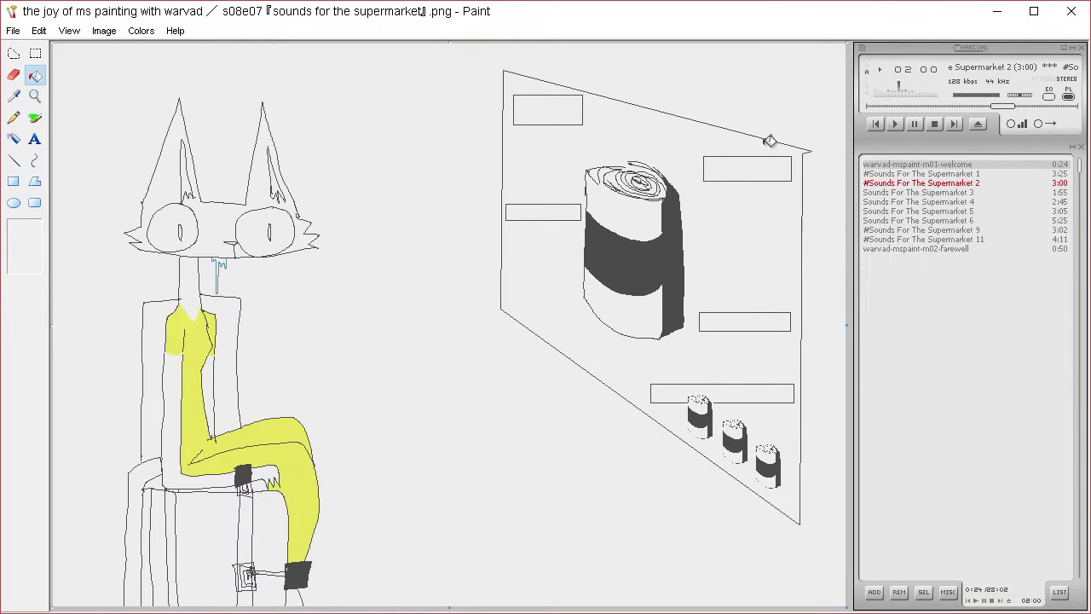
Close the gap in the chair's outline and fill the background and the openings between the chair legs with dark grey.
left_click(15, 121)
left_click(34, 75)
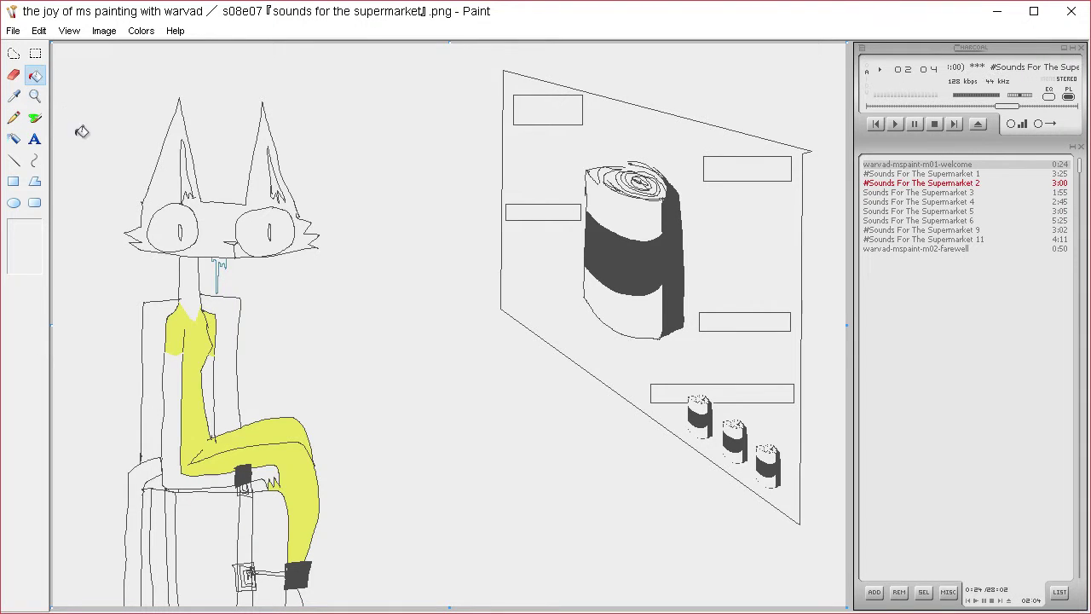
left_click(86, 135)
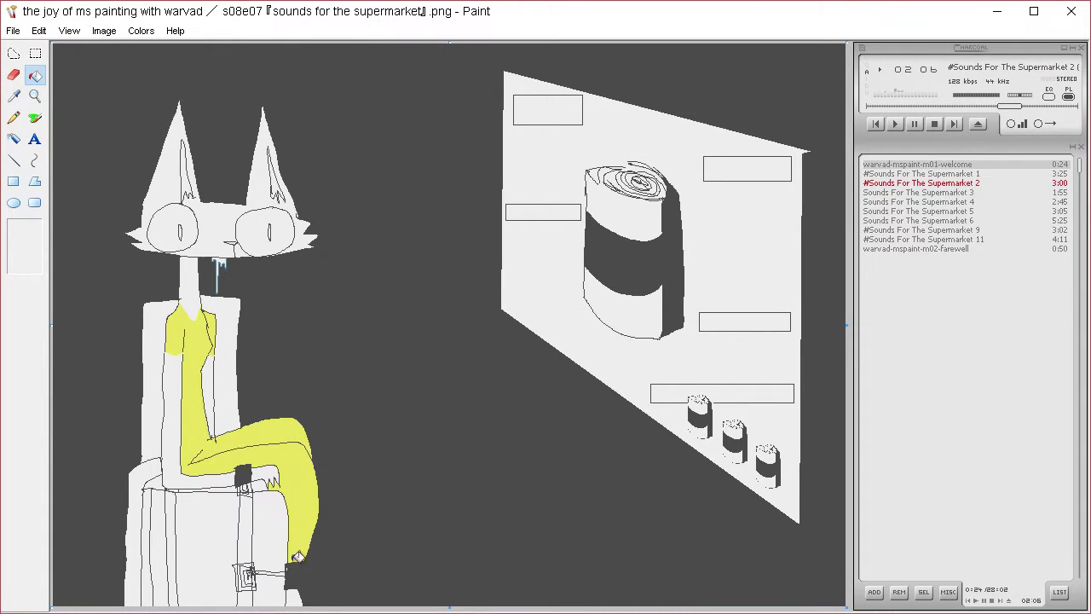
left_click(277, 533)
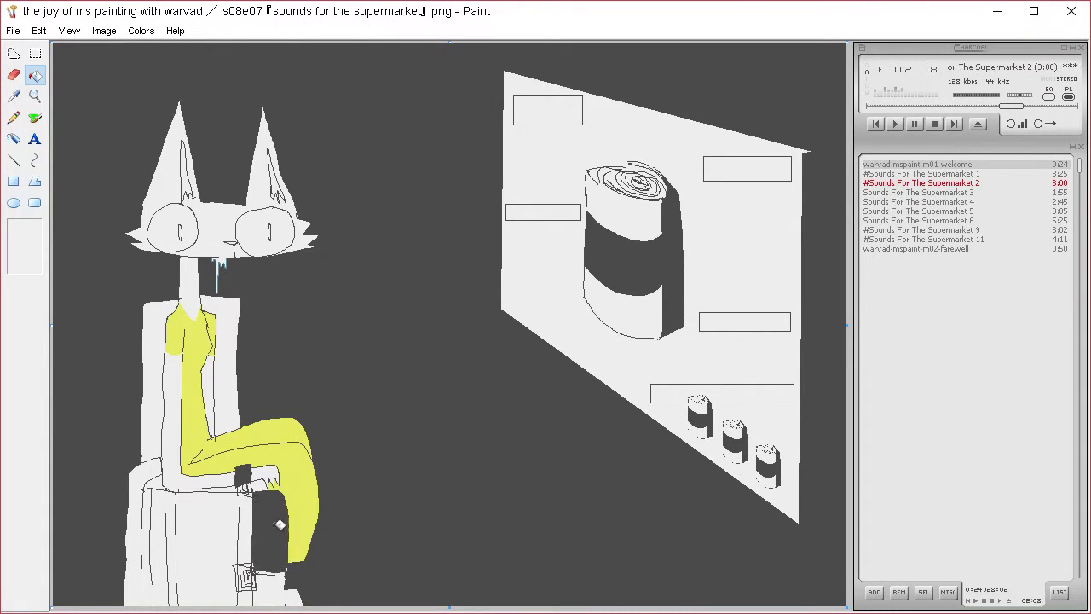
left_click(267, 595)
left_click(232, 580)
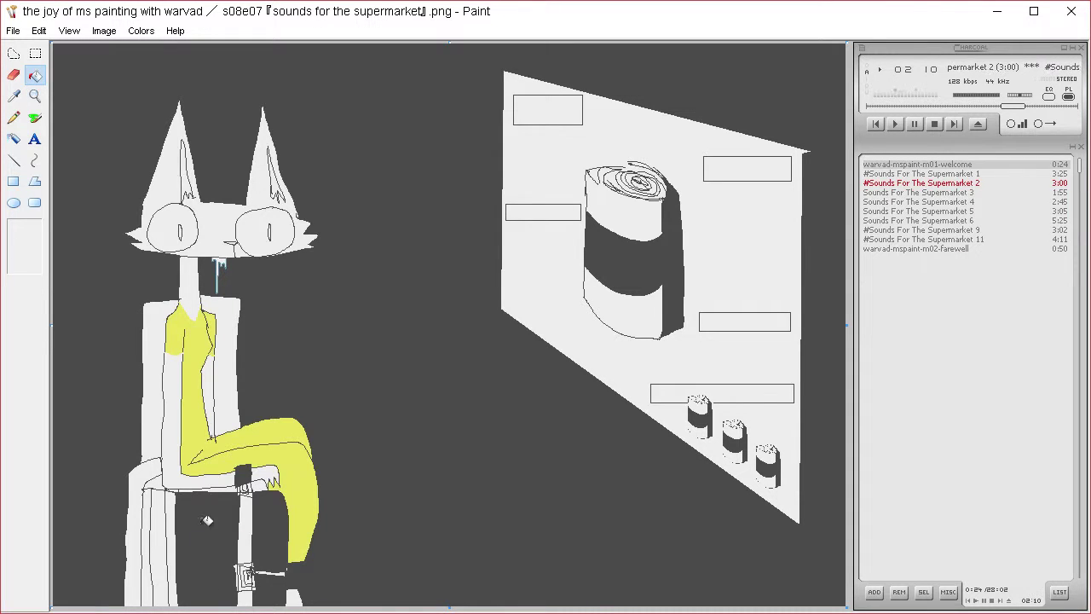
left_click(165, 517)
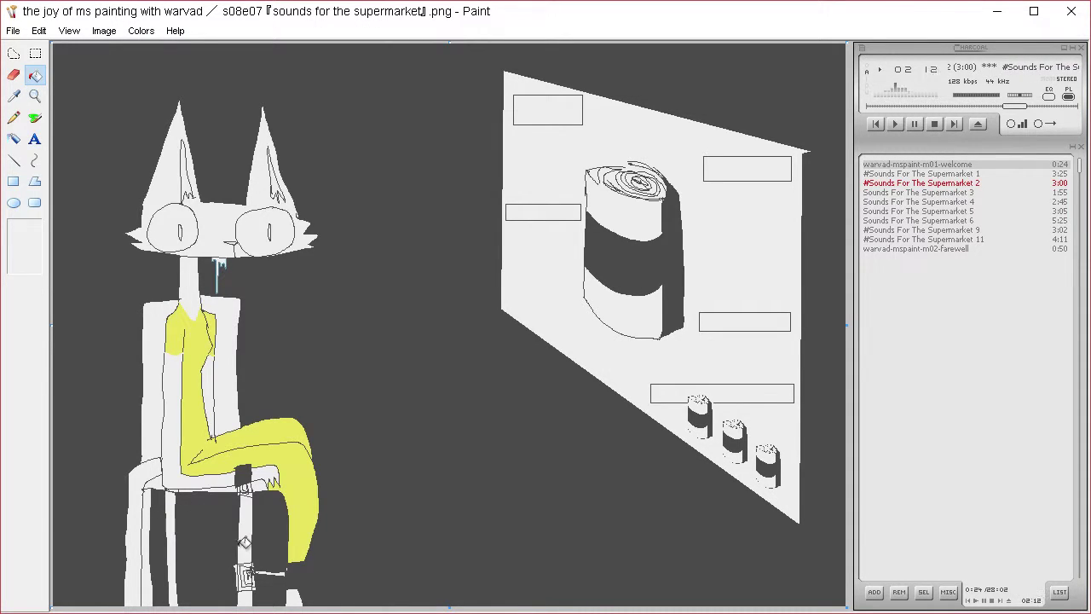
Try filling both of the cat's inner ears with dark grey, and undo both fills.
left_click(181, 175)
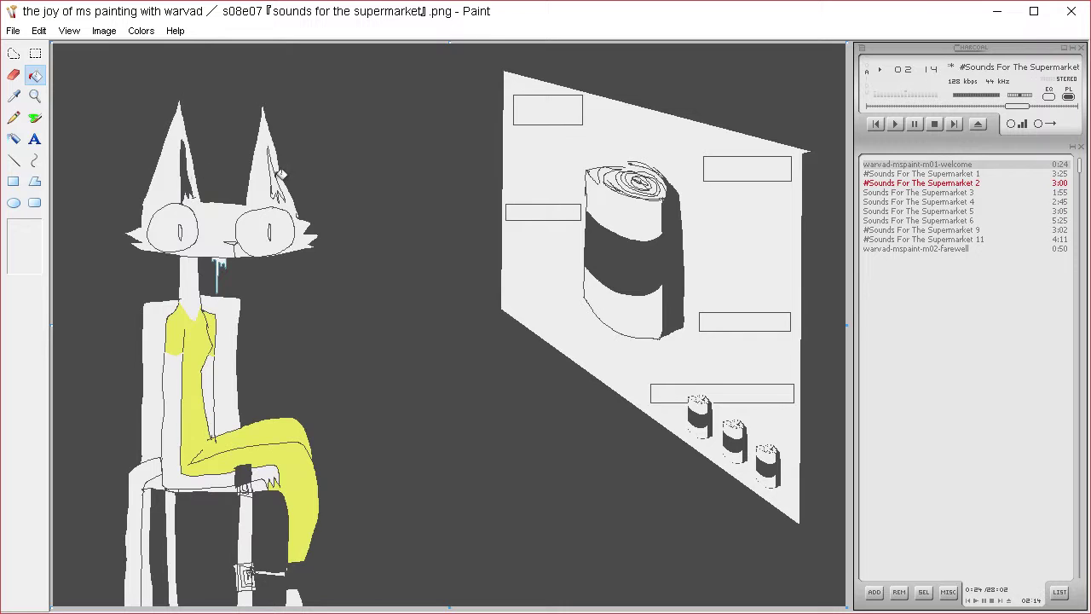
left_click(274, 184)
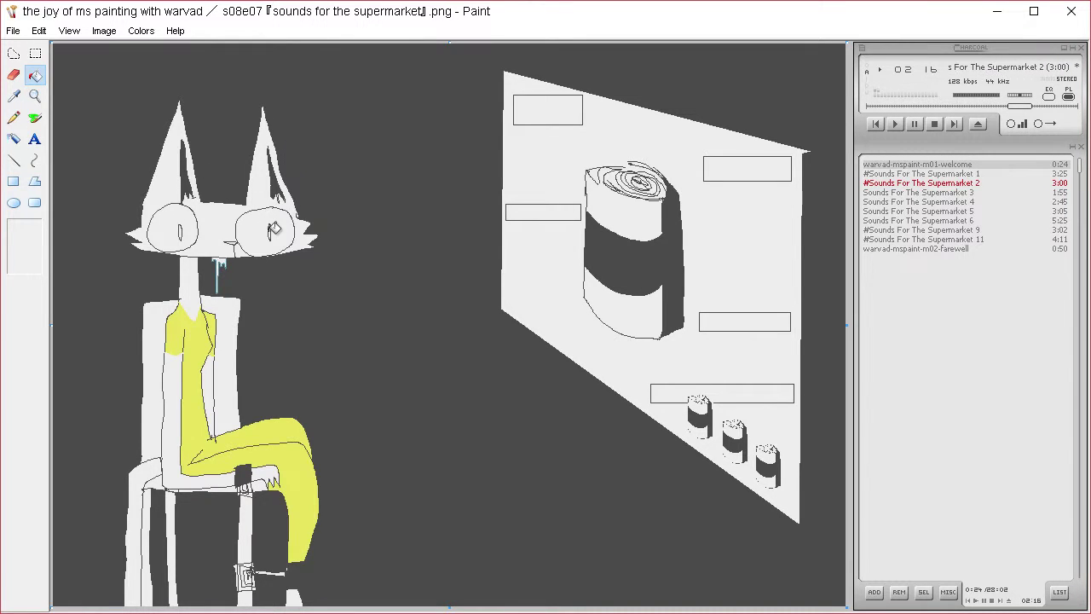
key("ctrl+z")
key("ctrl+z")
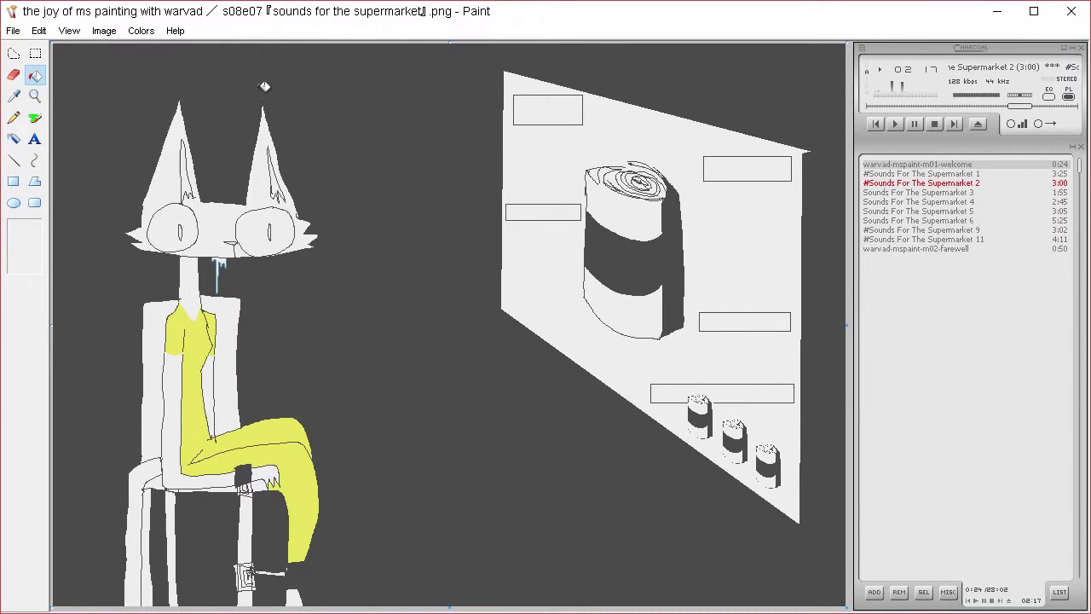
Thicken the outlines of both cat eyes with the Pencil and fill the drool below the mouth with dark grey.
left_click(22, 120)
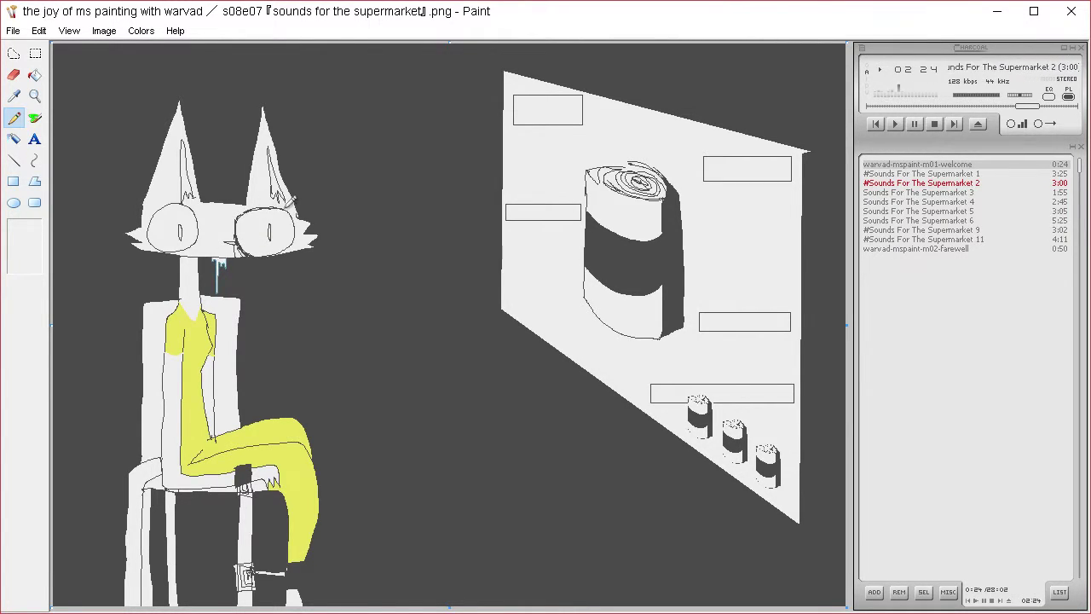
mouse_move(298, 209)
left_mouse_down()
mouse_move(307, 225)
mouse_move(295, 247)
left_mouse_up()
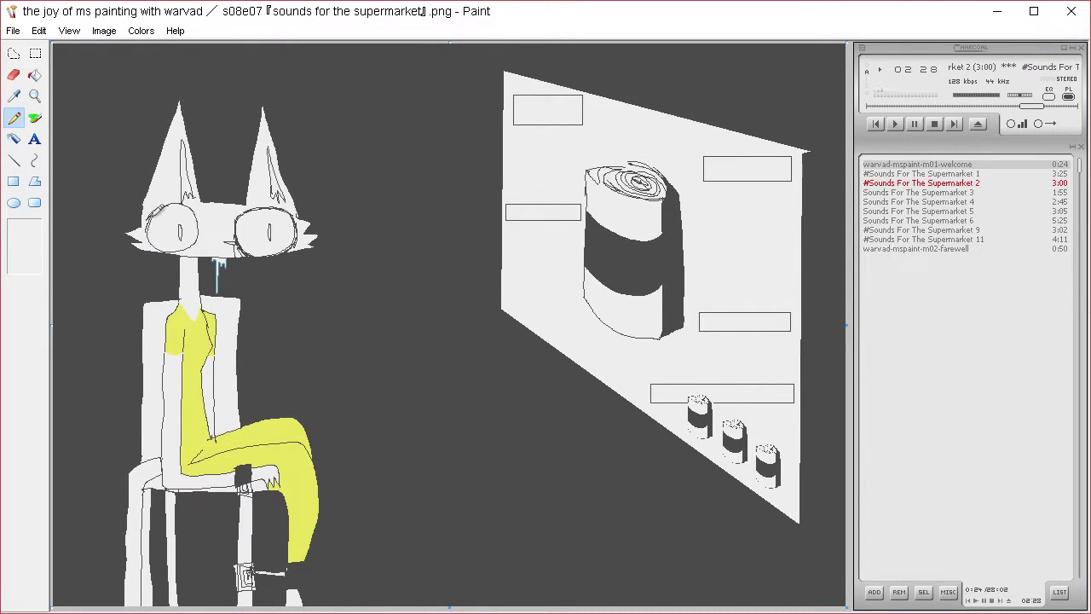
mouse_move(154, 213)
left_mouse_down()
mouse_move(158, 242)
mouse_move(175, 246)
left_mouse_up()
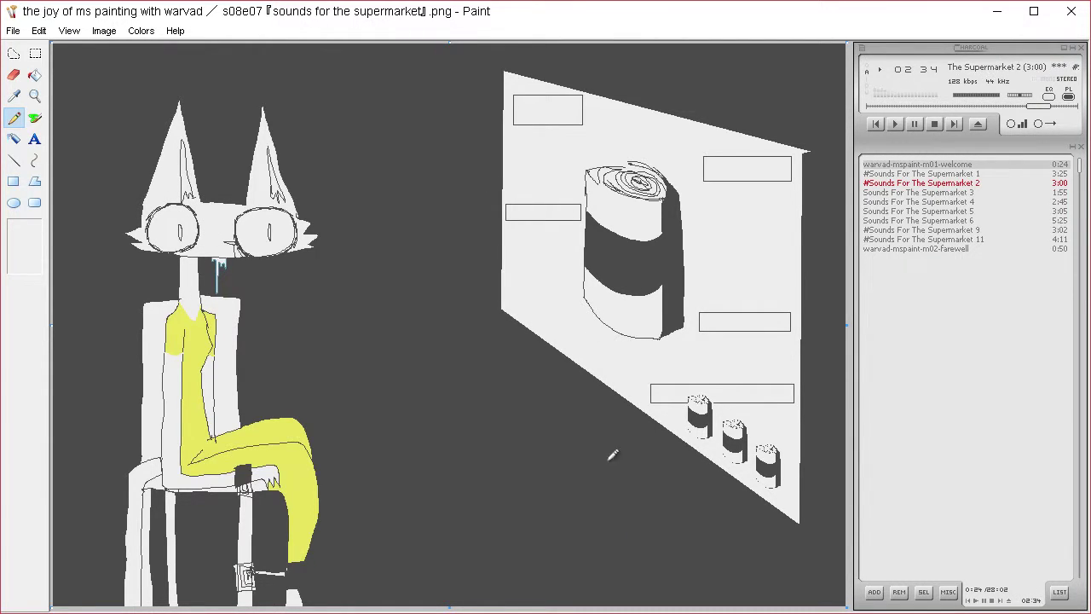
left_click(34, 75)
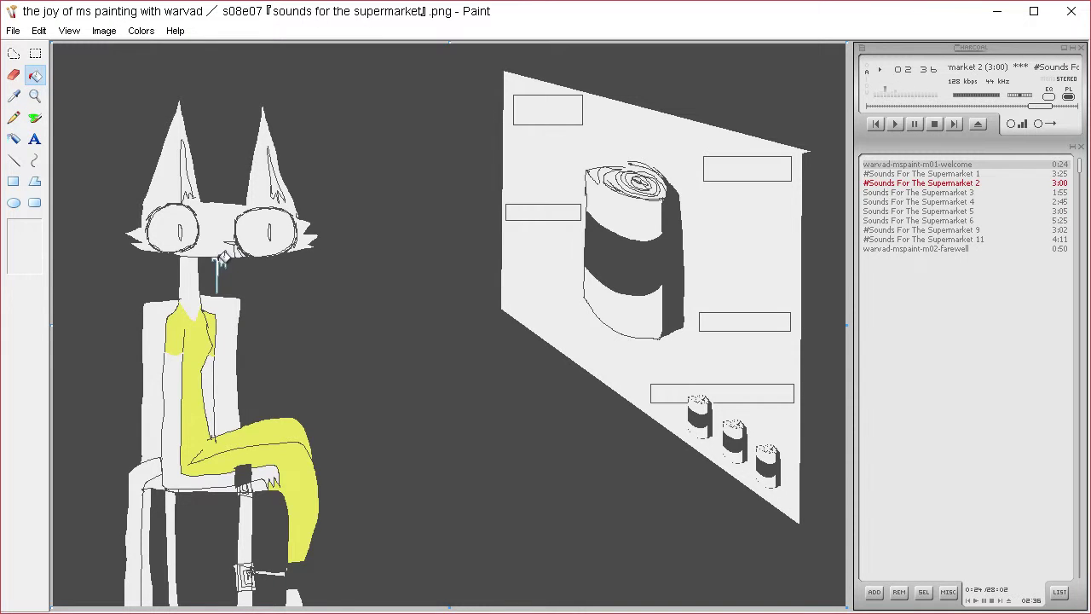
left_click(220, 269)
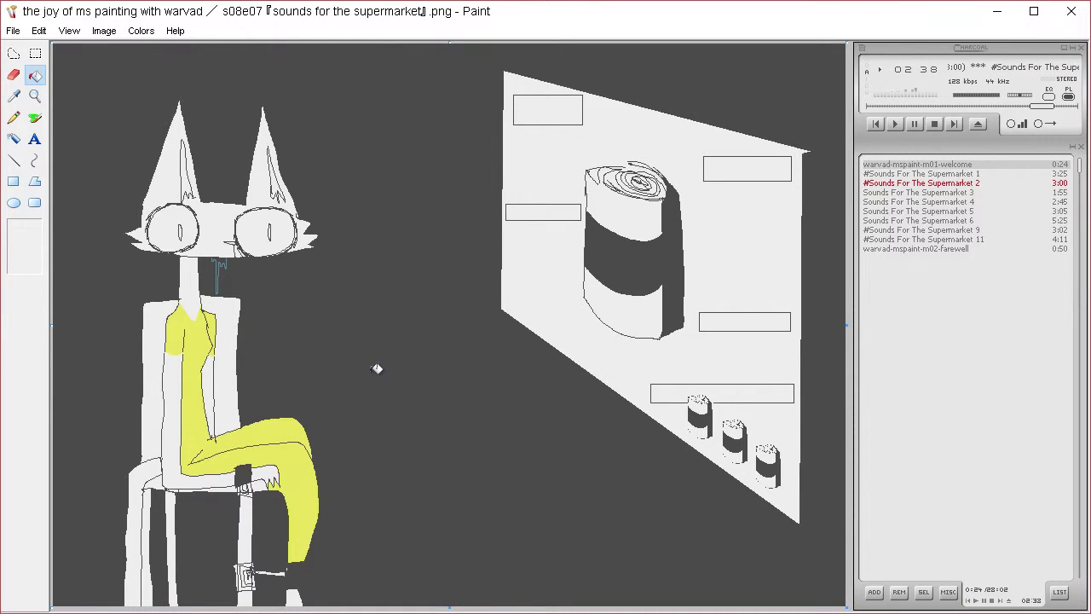
Draw jagged fur tufts at the base of both cat ears with the Pencil.
left_click(14, 96)
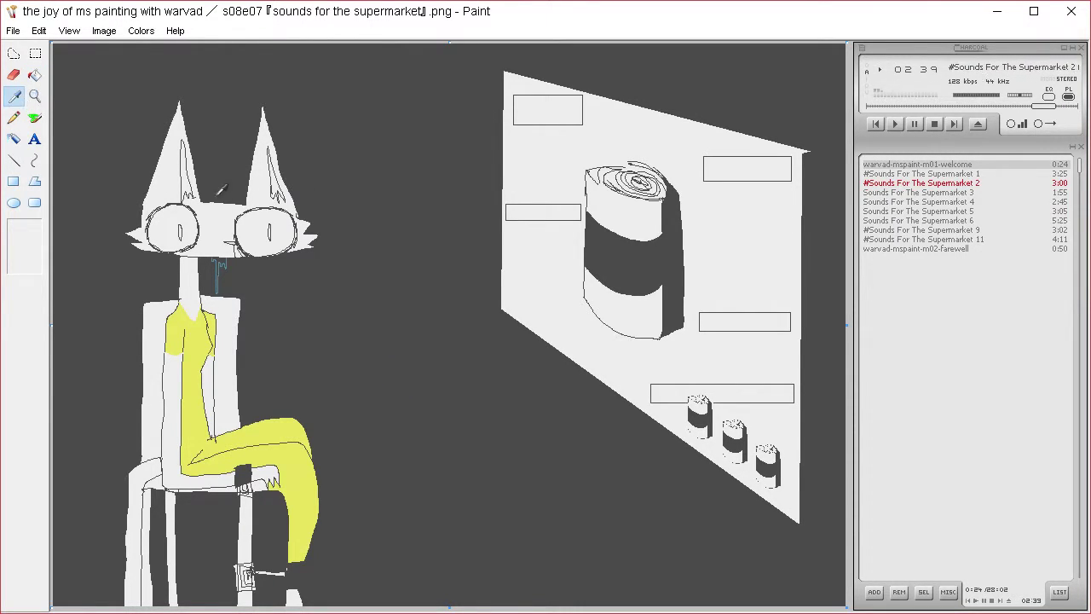
left_click(172, 143)
left_click(14, 118)
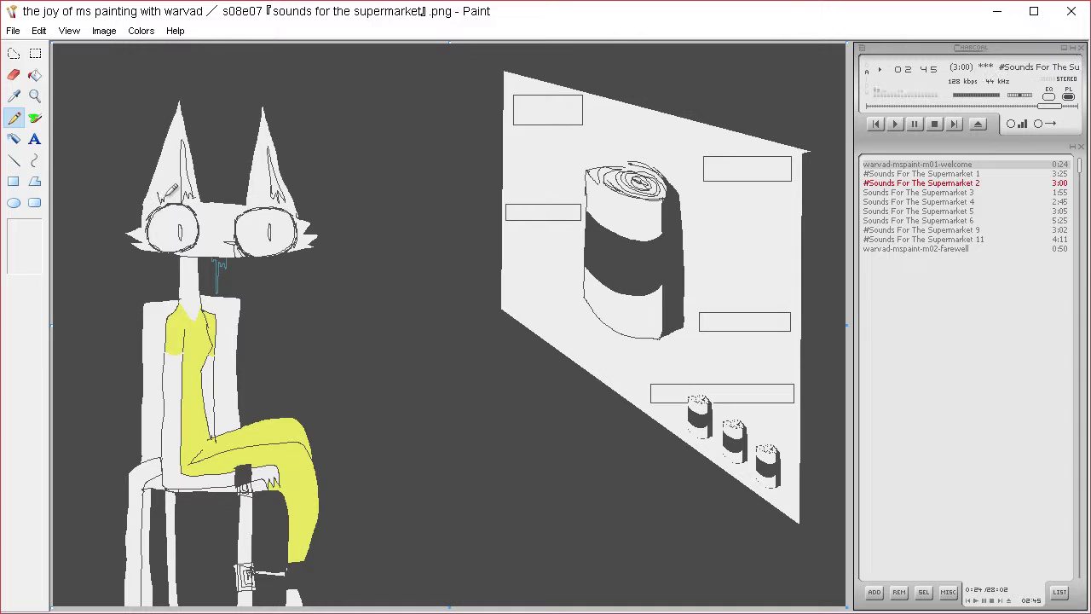
left_click_drag(167, 196, 157, 191)
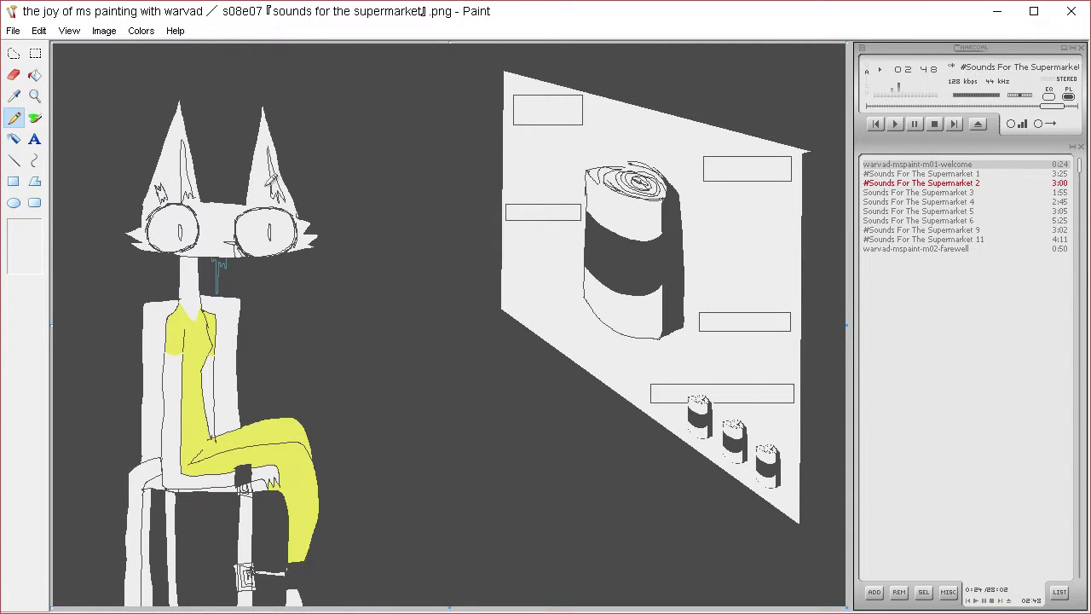
mouse_move(261, 182)
left_mouse_down()
mouse_move(268, 199)
mouse_move(270, 184)
left_mouse_up()
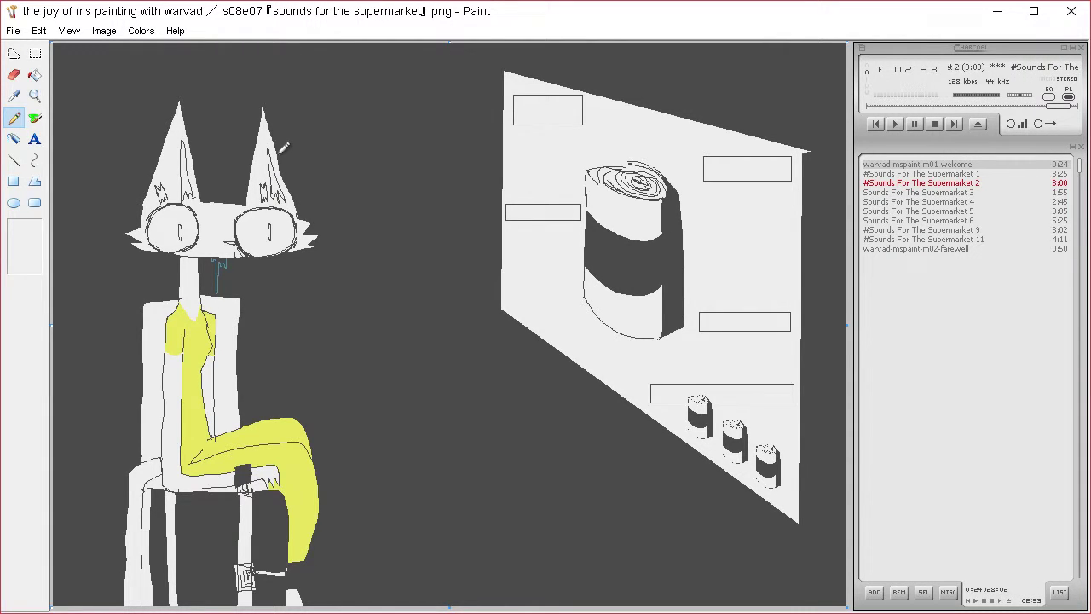
key("ctrl+a")
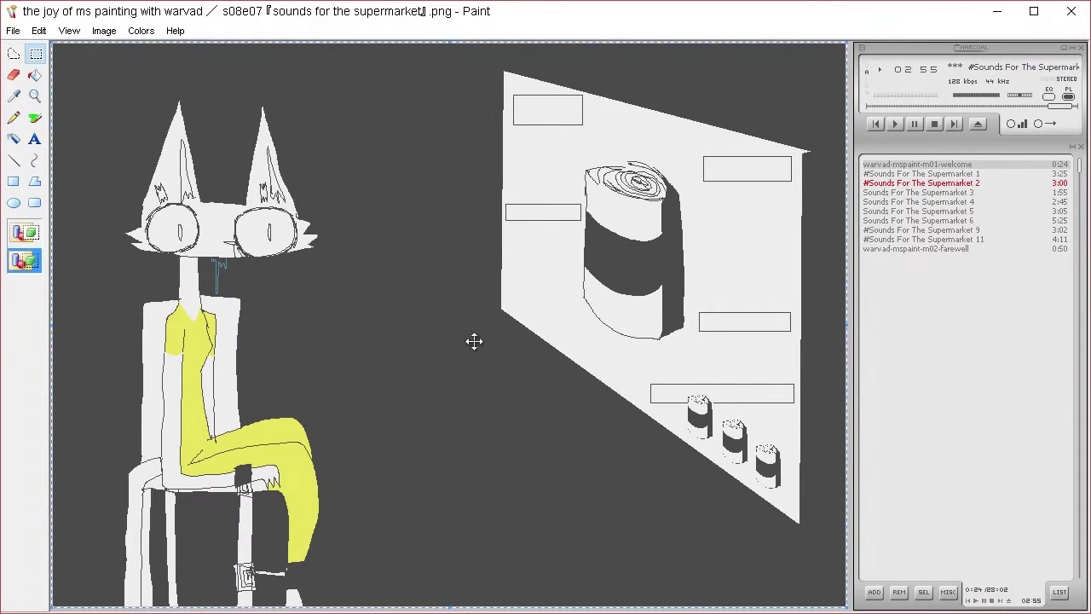
left_click(21, 98)
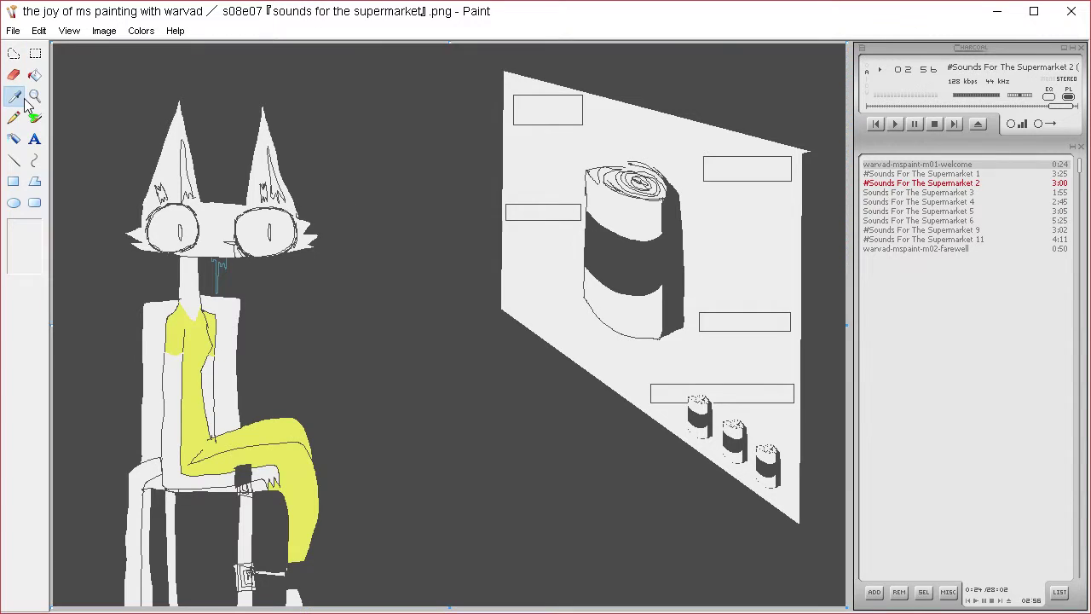
left_click(228, 211)
left_click(142, 31)
left_click(162, 51)
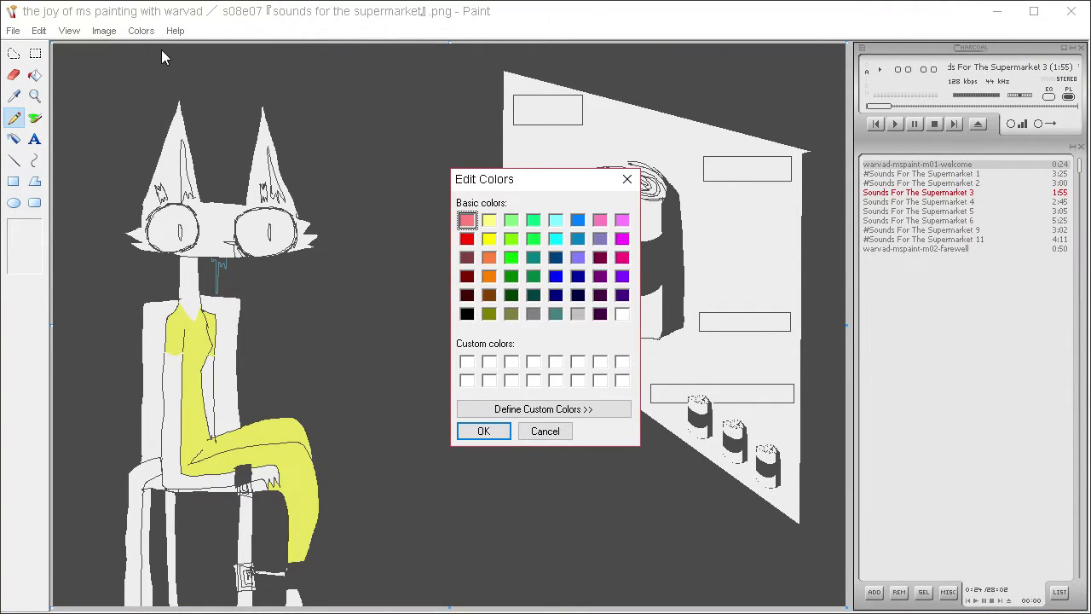
left_click(585, 409)
left_click_drag(823, 315, 824, 320)
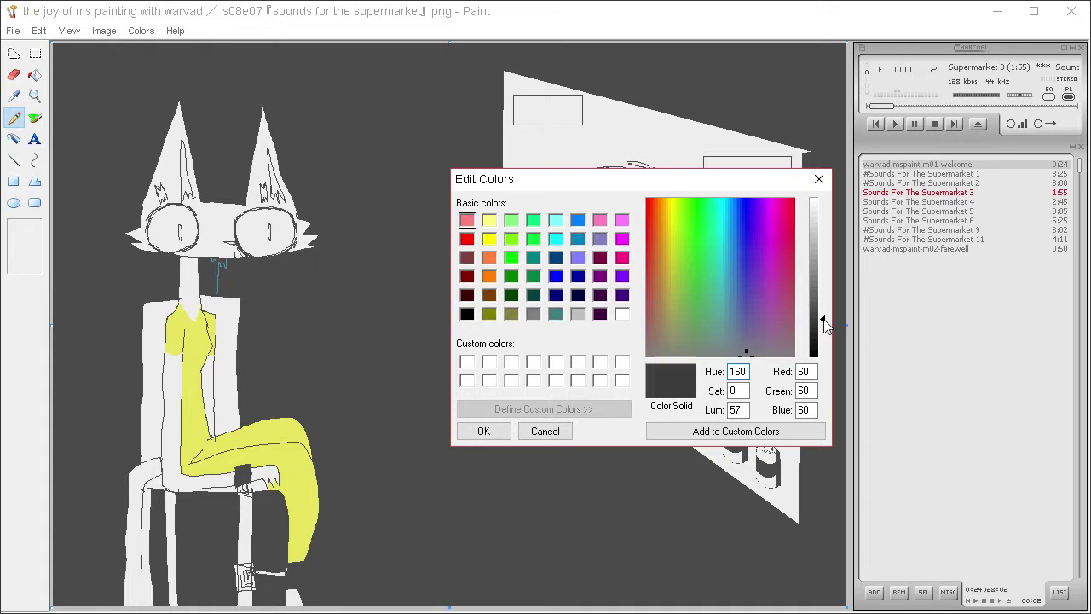
left_click(560, 431)
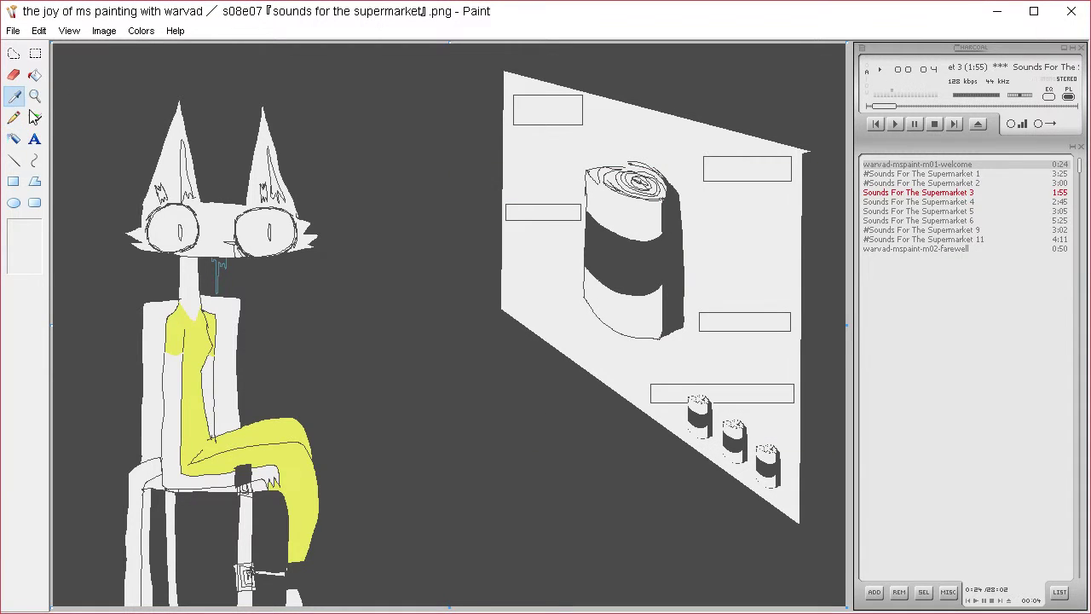
Define a grey slightly lighter than the dark background as the drawing colour.
left_click(141, 30)
left_click(151, 50)
left_click(621, 410)
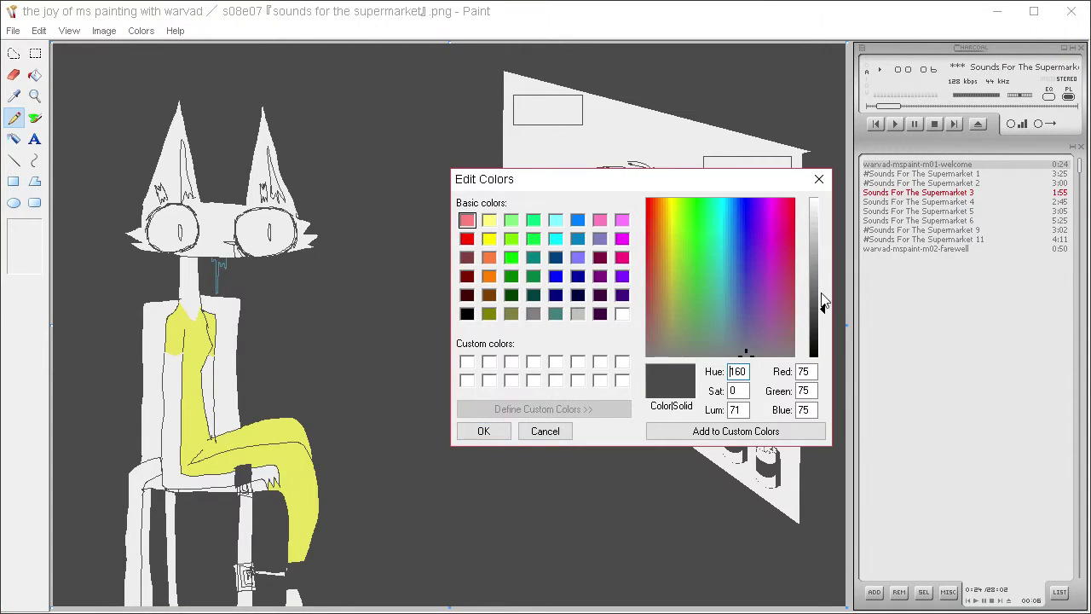
left_click(822, 309)
left_click_drag(824, 315, 823, 299)
left_click(484, 431)
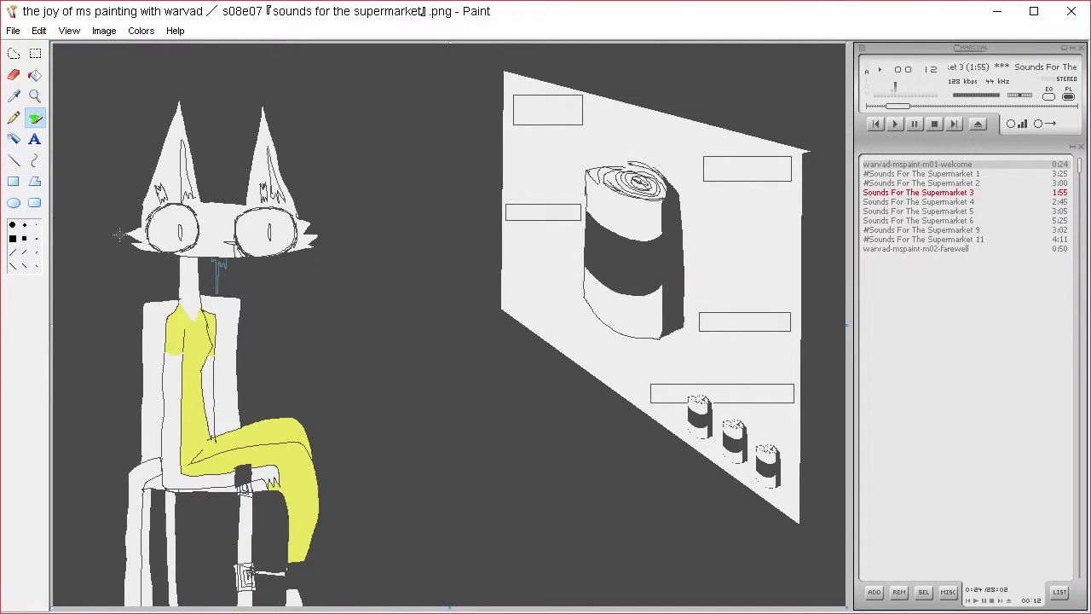
Brush the lighter grey in wide strokes over the left side of the cat's ears, face and neck and over the chair and its legs.
key("ctrl+a")
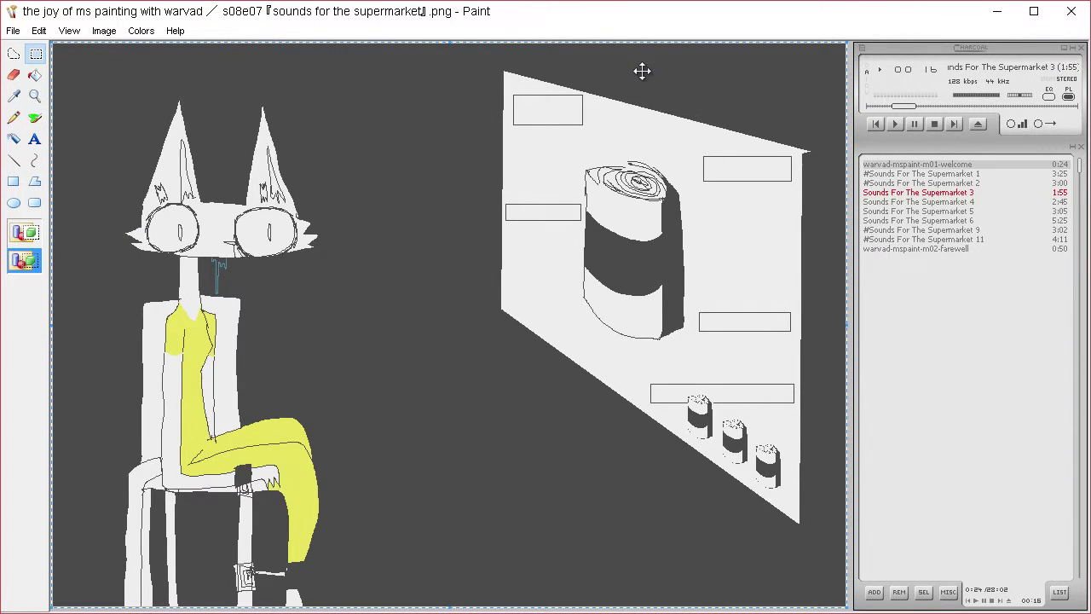
left_click(34, 117)
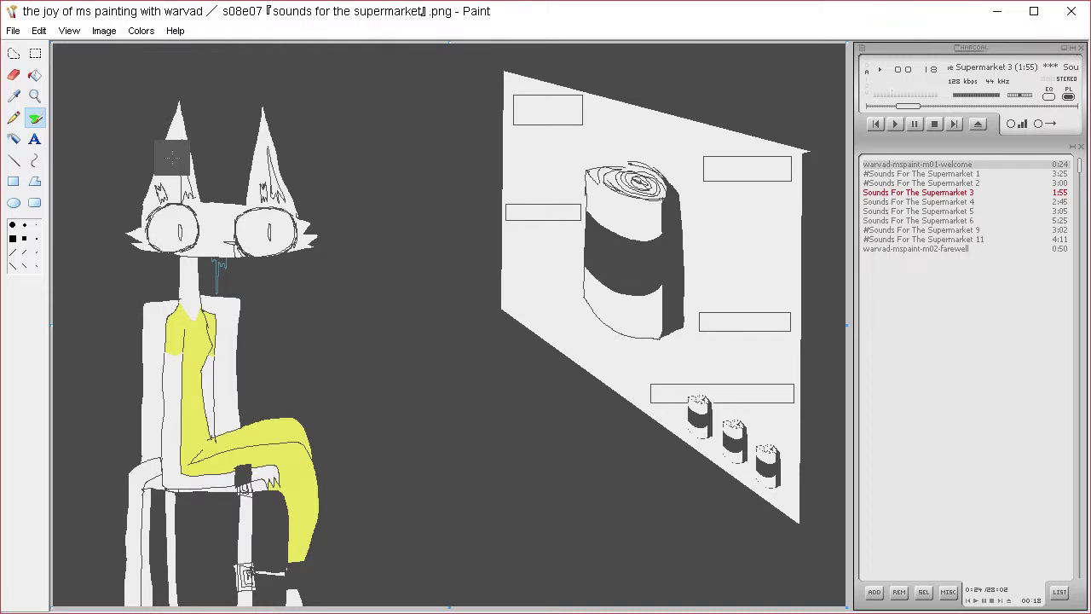
mouse_move(238, 101)
left_mouse_down()
mouse_move(261, 210)
mouse_move(243, 252)
left_mouse_up()
mouse_move(171, 81)
left_mouse_down()
mouse_move(164, 217)
mouse_move(152, 243)
mouse_move(209, 243)
mouse_move(180, 271)
mouse_move(156, 358)
mouse_move(154, 465)
mouse_move(125, 606)
left_mouse_up()
mouse_move(174, 521)
left_mouse_down()
mouse_move(174, 453)
mouse_move(173, 465)
mouse_move(196, 471)
mouse_move(174, 506)
mouse_move(175, 494)
mouse_move(214, 479)
mouse_move(256, 477)
mouse_move(244, 541)
mouse_move(231, 502)
mouse_move(225, 605)
left_mouse_up()
left_click_drag(167, 521, 159, 600)
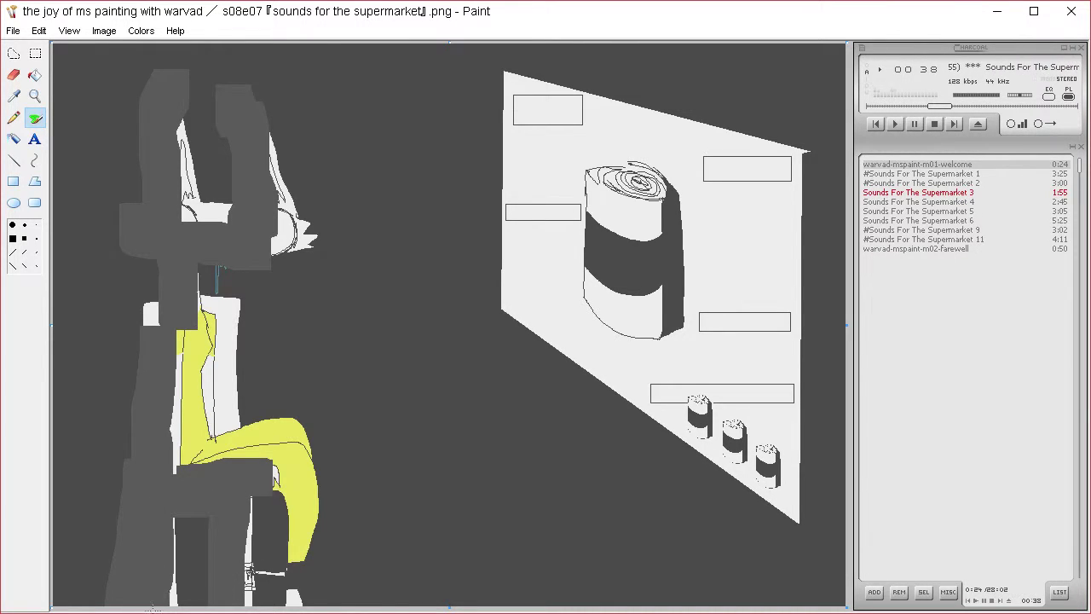
left_click_drag(290, 596, 284, 584)
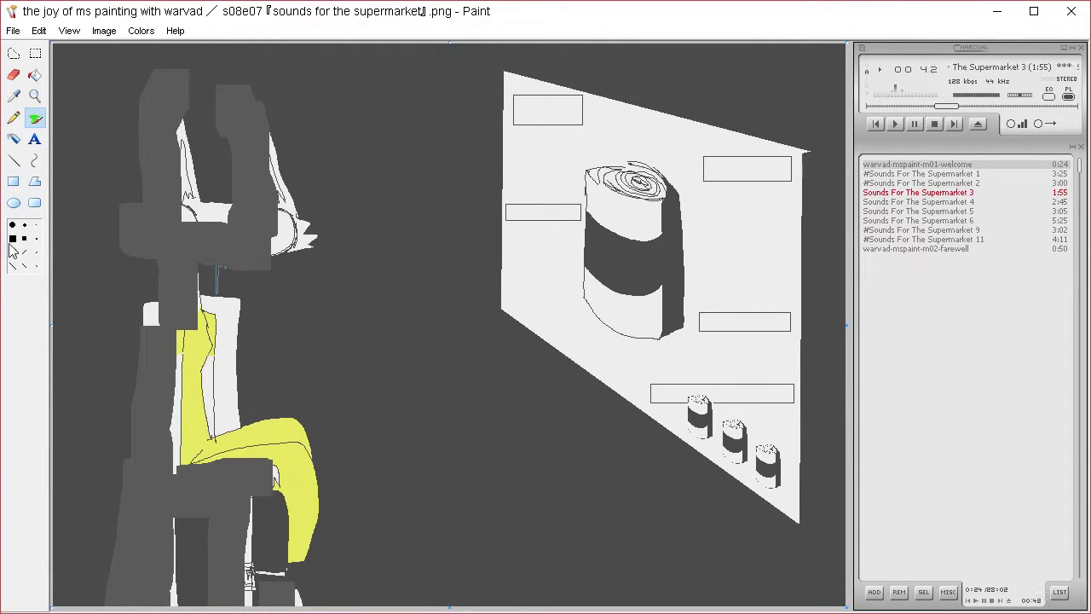
Shade beside the cat's torso and along the underside of its face with thinner grey strokes, restoring the original picture around the shaded areas.
left_click_drag(205, 435, 208, 339)
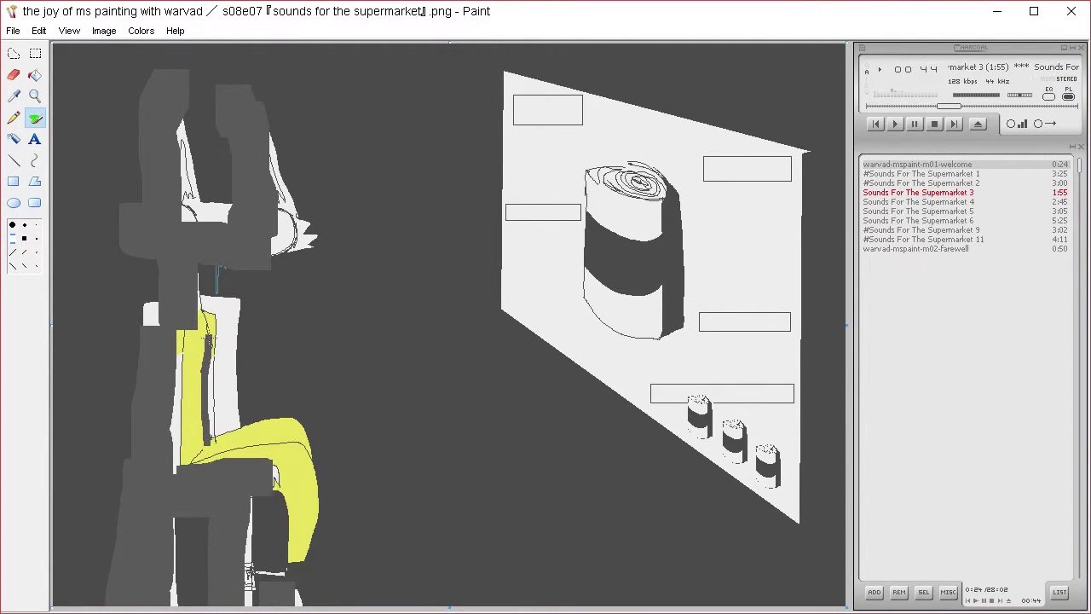
key("ctrl+a")
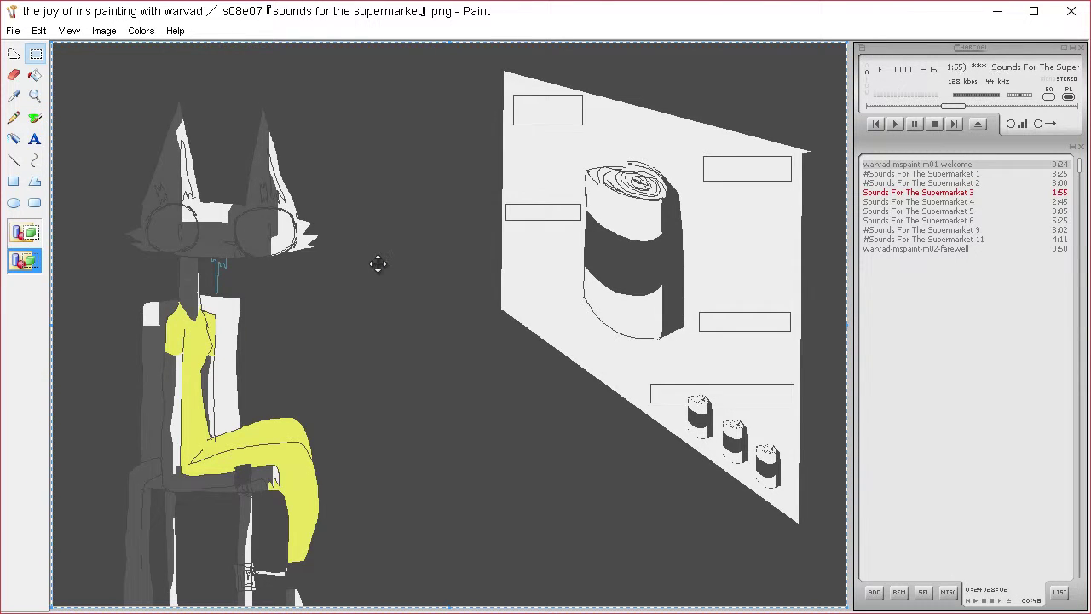
left_click(37, 119)
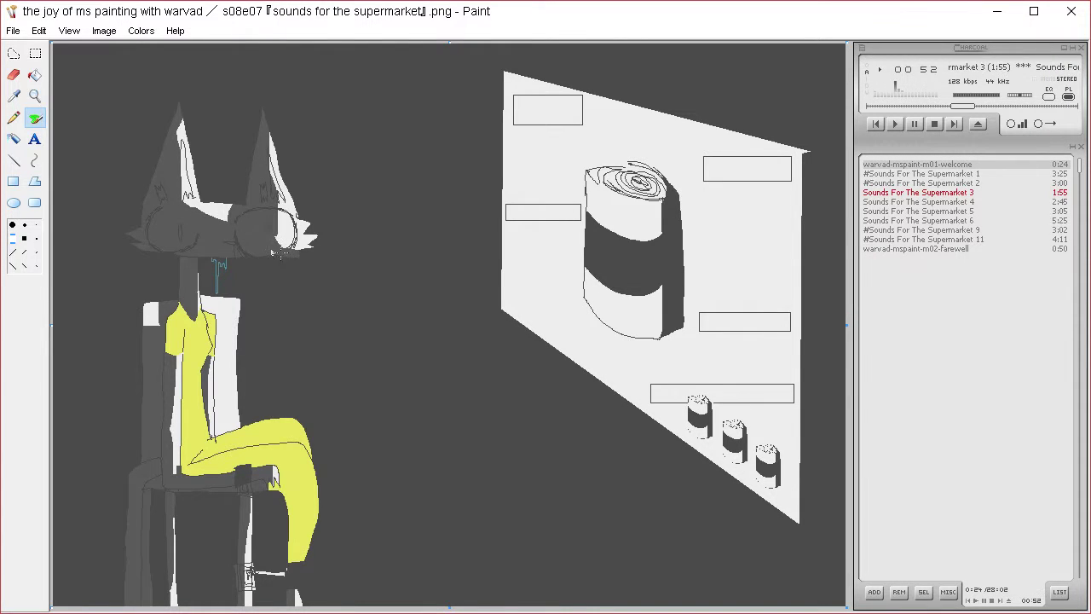
key("ctrl+a")
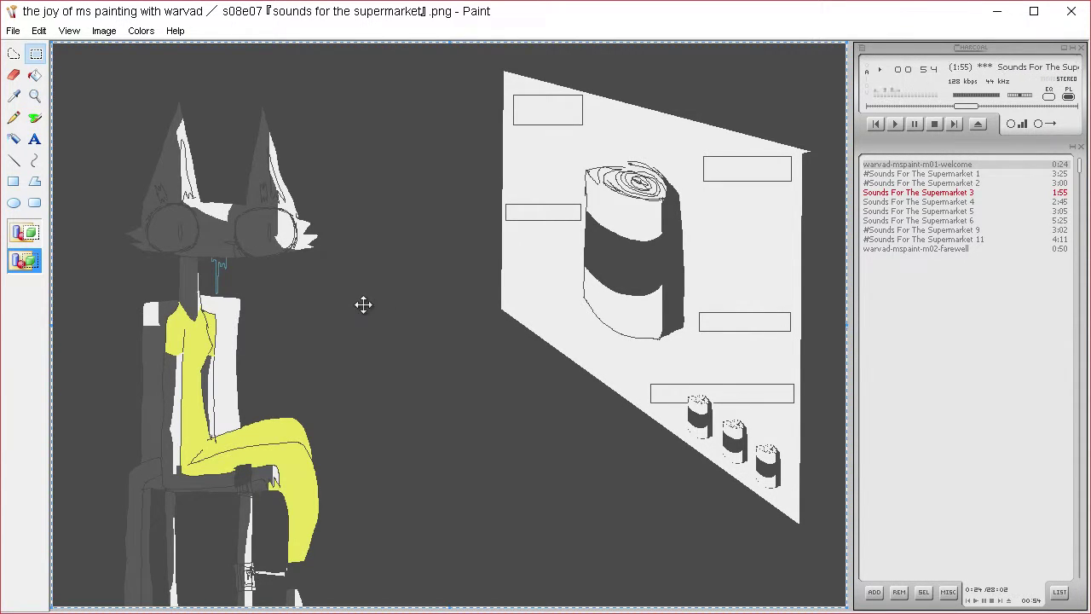
Try filling the chair back with the lighter grey, and undo the fill.
left_click(34, 116)
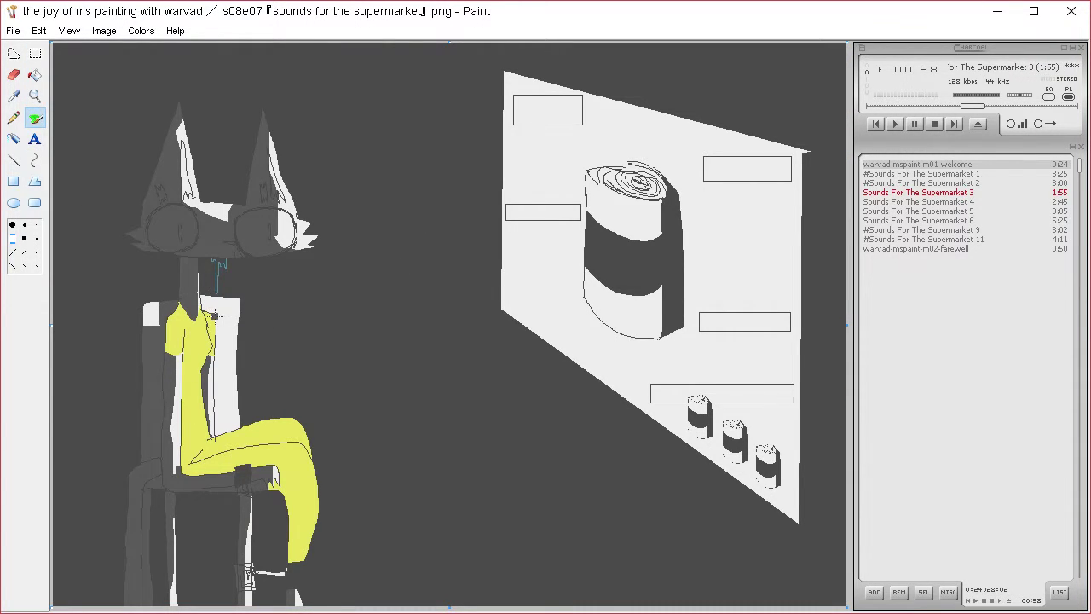
left_click(34, 74)
left_click(232, 302)
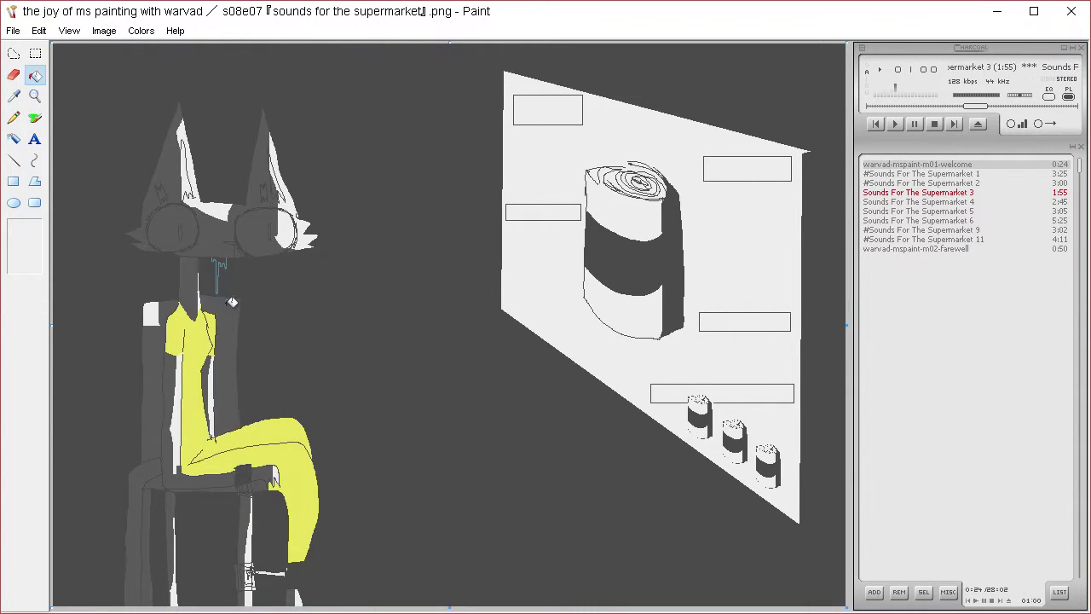
key("ctrl+z")
Brush grey shading onto the chair back on both sides of the cat's shoulders, keeping the line art and yellow clothing intact.
left_click(34, 117)
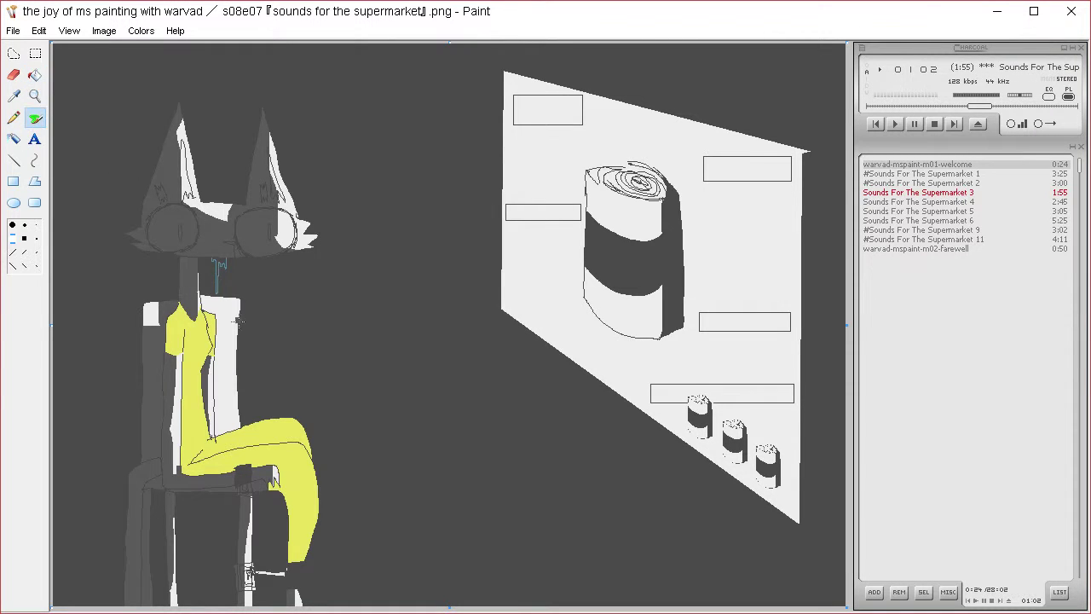
mouse_move(217, 292)
left_mouse_down()
mouse_move(223, 344)
mouse_move(226, 295)
mouse_move(228, 438)
mouse_move(221, 358)
left_mouse_up()
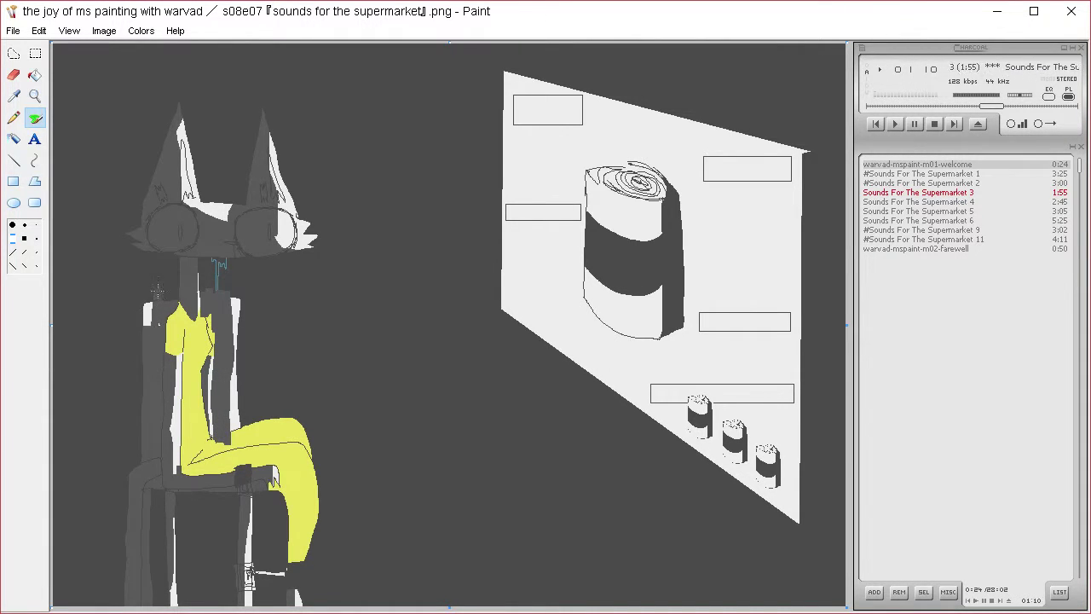
left_click_drag(151, 320, 145, 327)
key("ctrl+a")
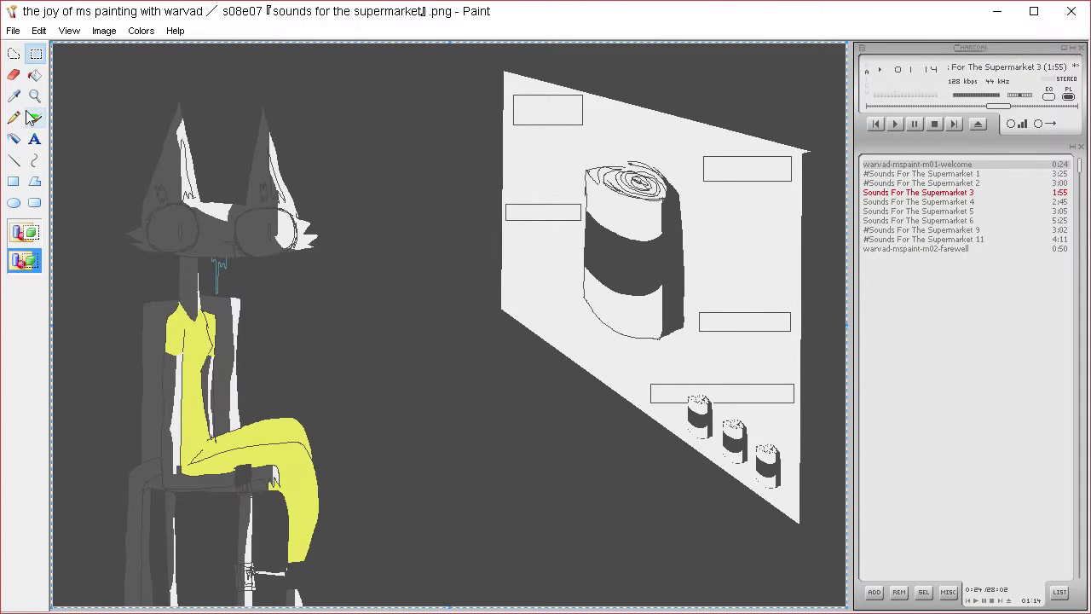
Fill the light sections of the large roll with the yellow of the cat's clothing and brush small white and yellow marks on its dark band.
left_click(34, 139)
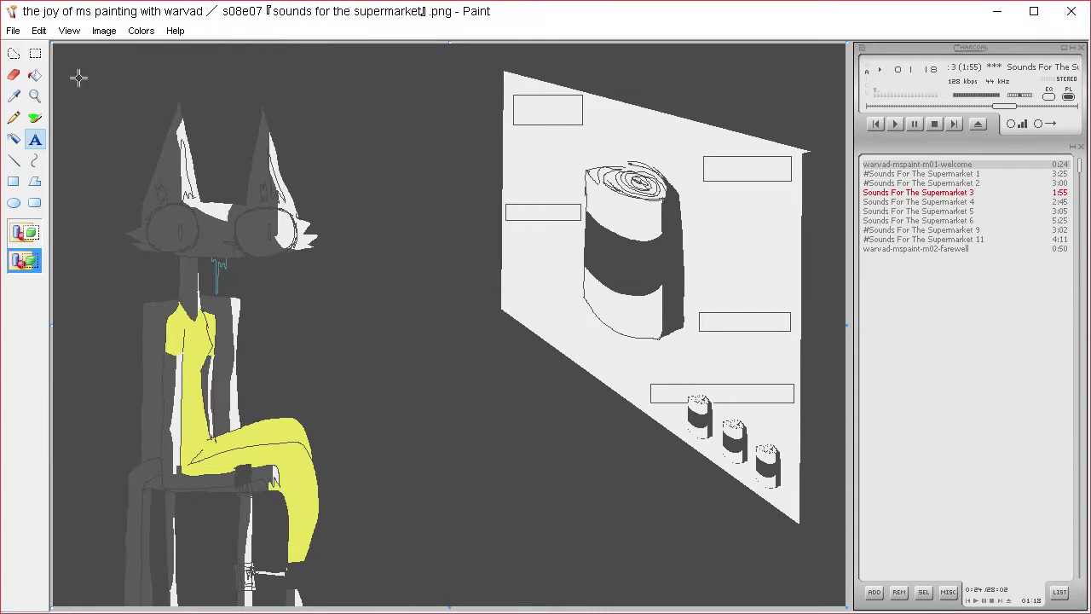
left_click(14, 95)
left_click(203, 352)
left_click(34, 117)
left_click(34, 75)
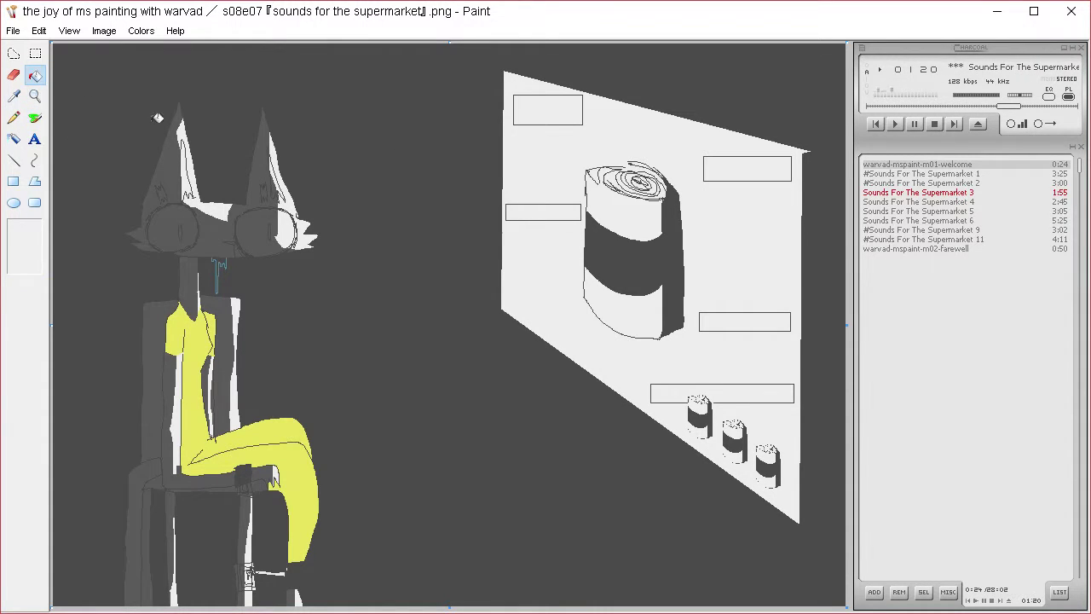
left_click(631, 218)
left_click(639, 314)
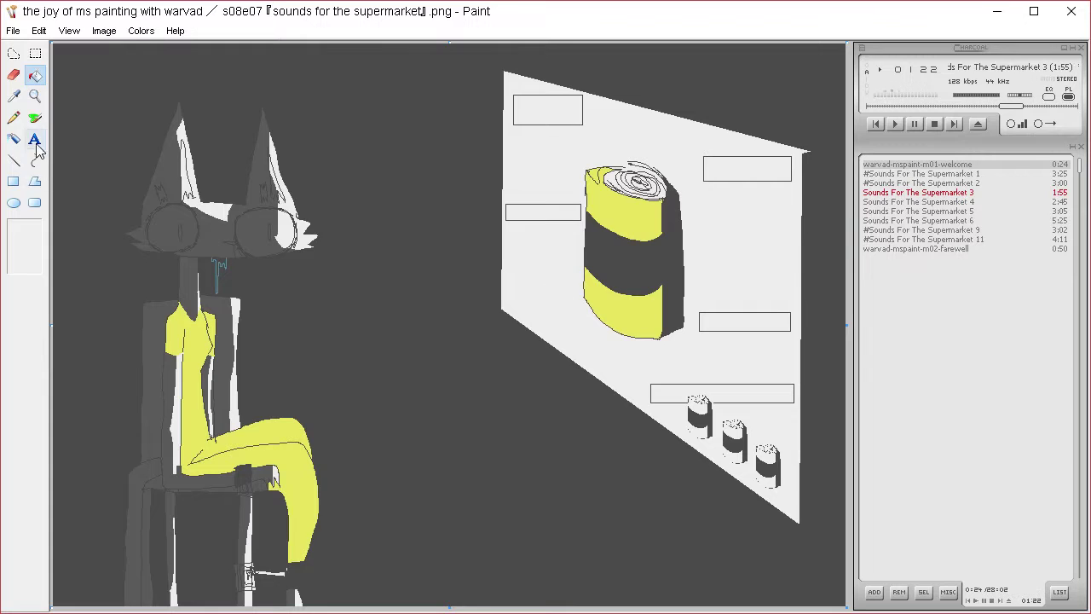
left_click(34, 116)
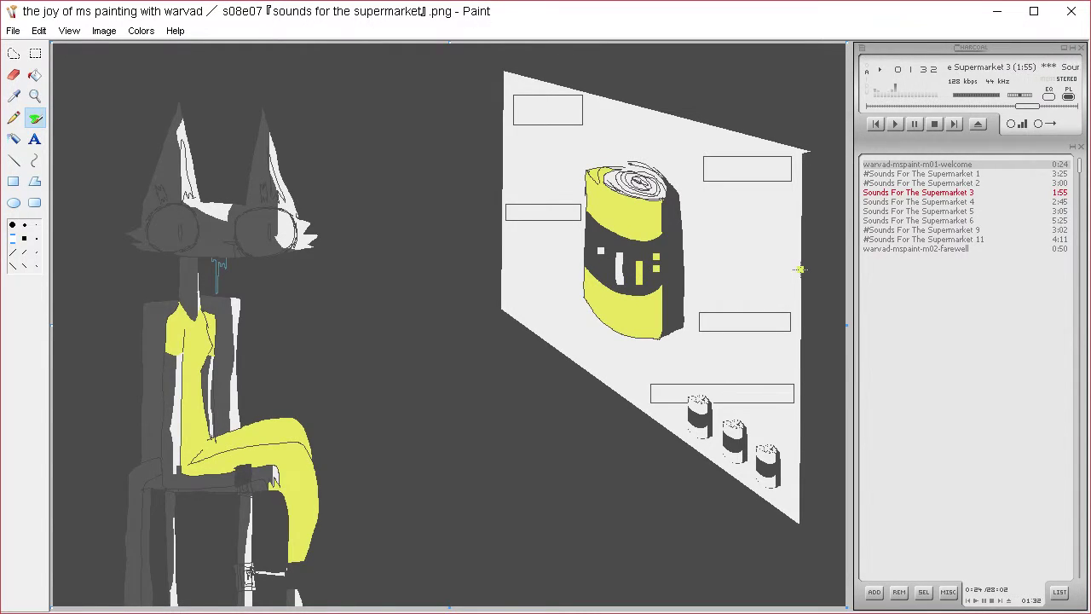
Cut the spiral top off the large roll and paste it as a separate piece beside the roll's lower left.
left_click(14, 52)
mouse_move(665, 157)
left_mouse_down()
mouse_move(635, 147)
mouse_move(597, 204)
mouse_move(680, 170)
mouse_move(673, 151)
mouse_move(687, 149)
left_mouse_up()
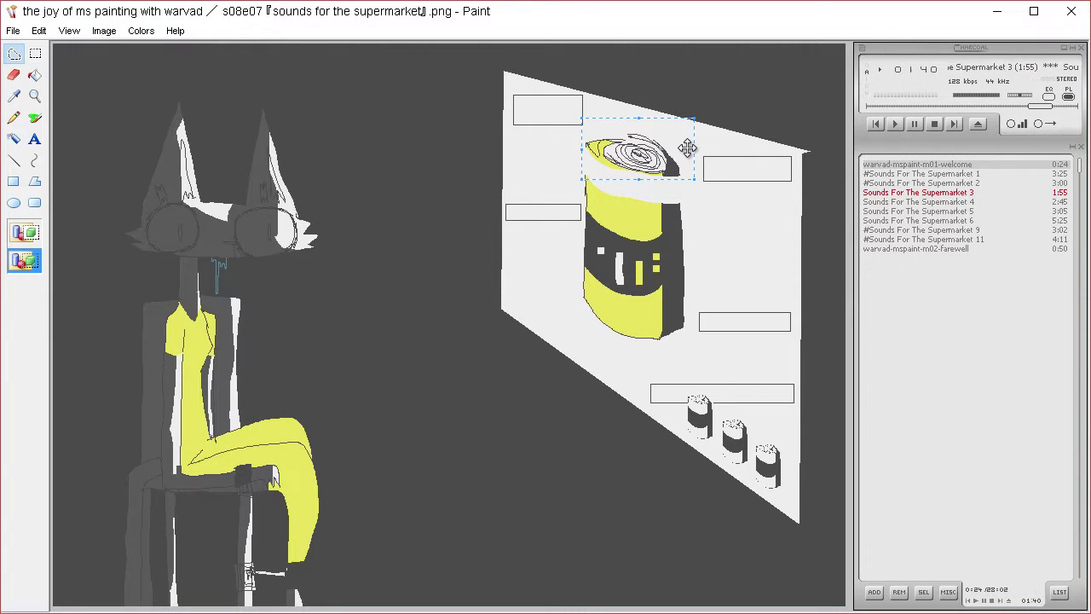
key("ctrl+x")
key("ctrl+v")
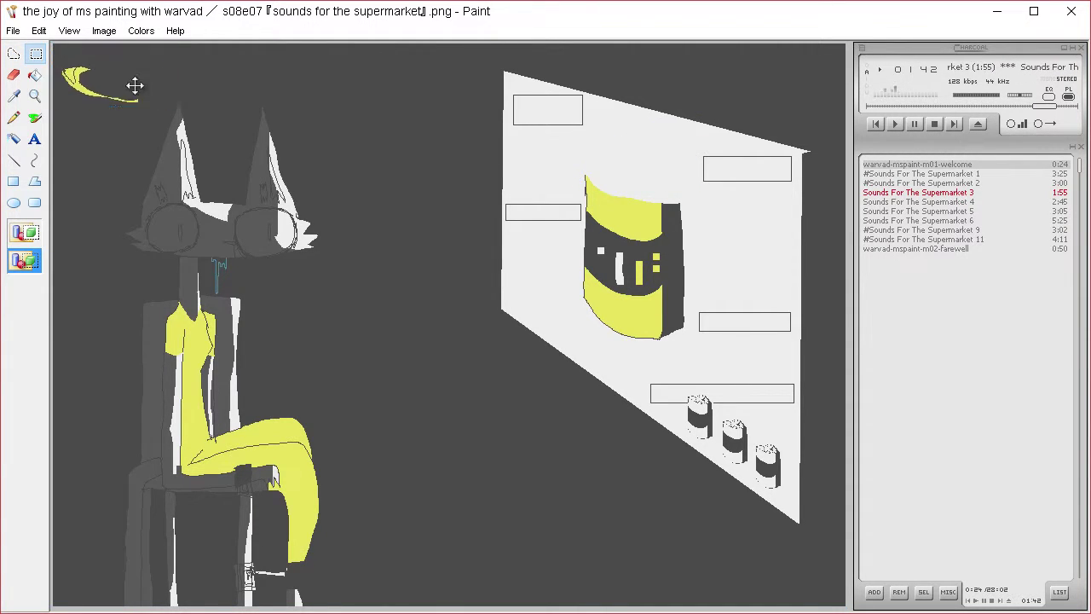
left_click_drag(134, 85, 572, 273)
Rotate the cut-out spiral a quarter turn clockwise and place it at the upper right corner of the large roll.
left_click(104, 31)
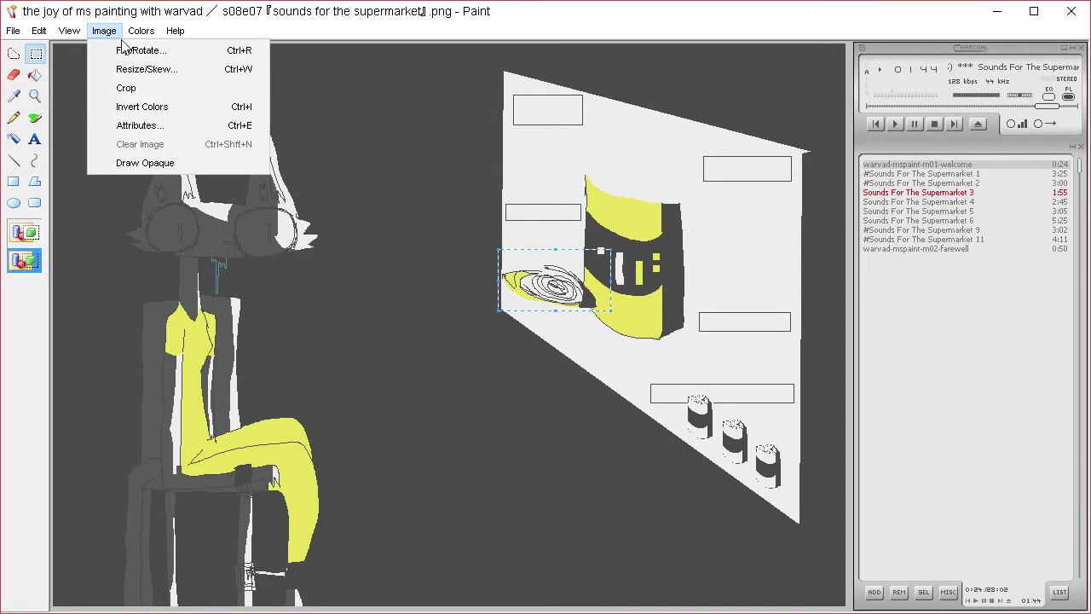
left_click(126, 49)
left_click(69, 155)
left_click(259, 103)
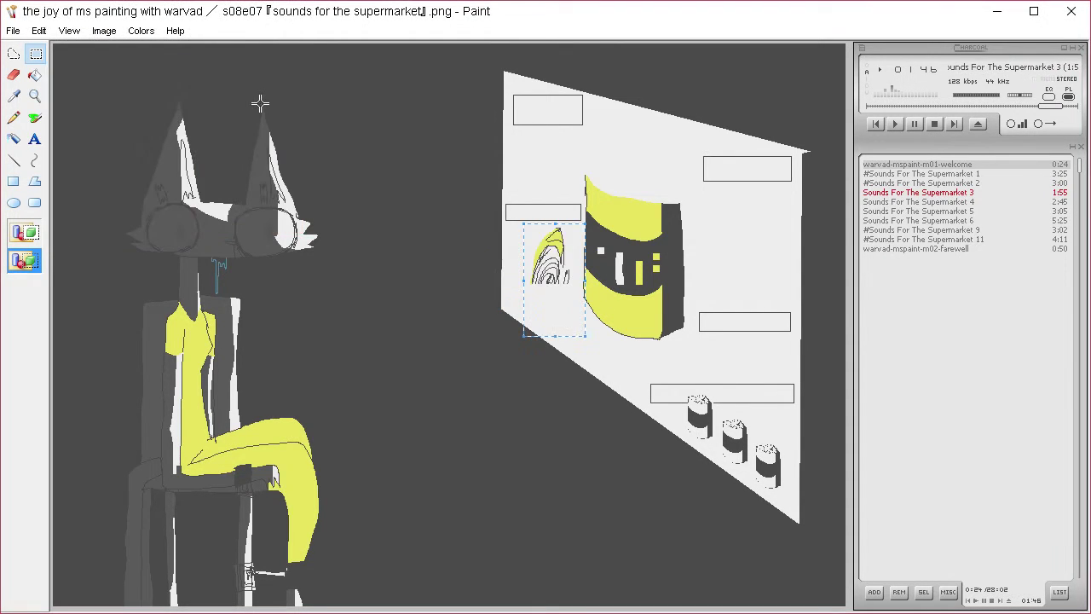
left_click_drag(576, 218, 694, 194)
left_click_drag(728, 243, 711, 230)
left_click(745, 214)
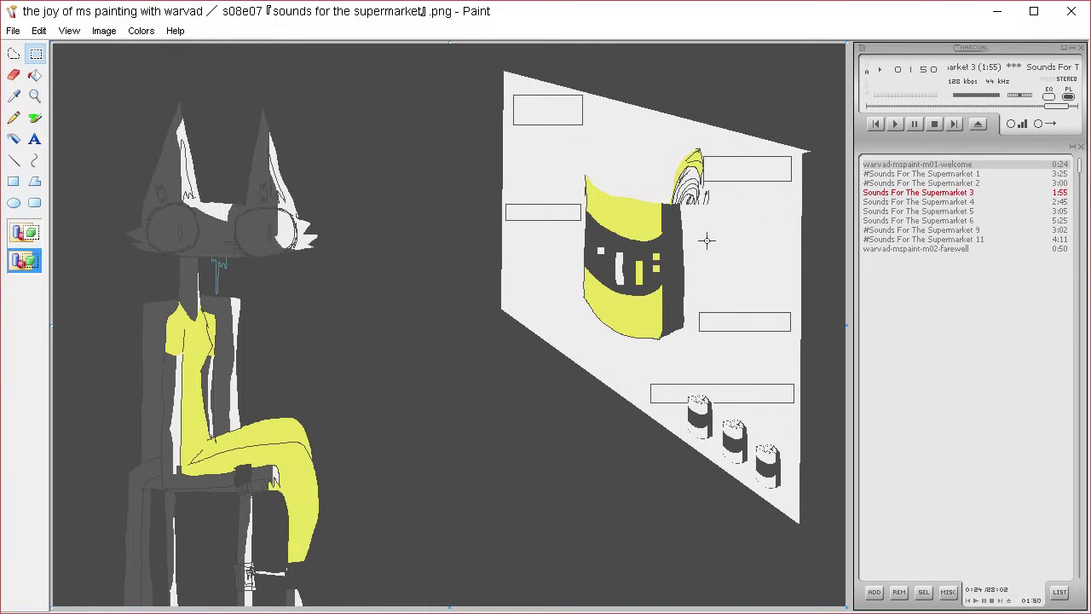